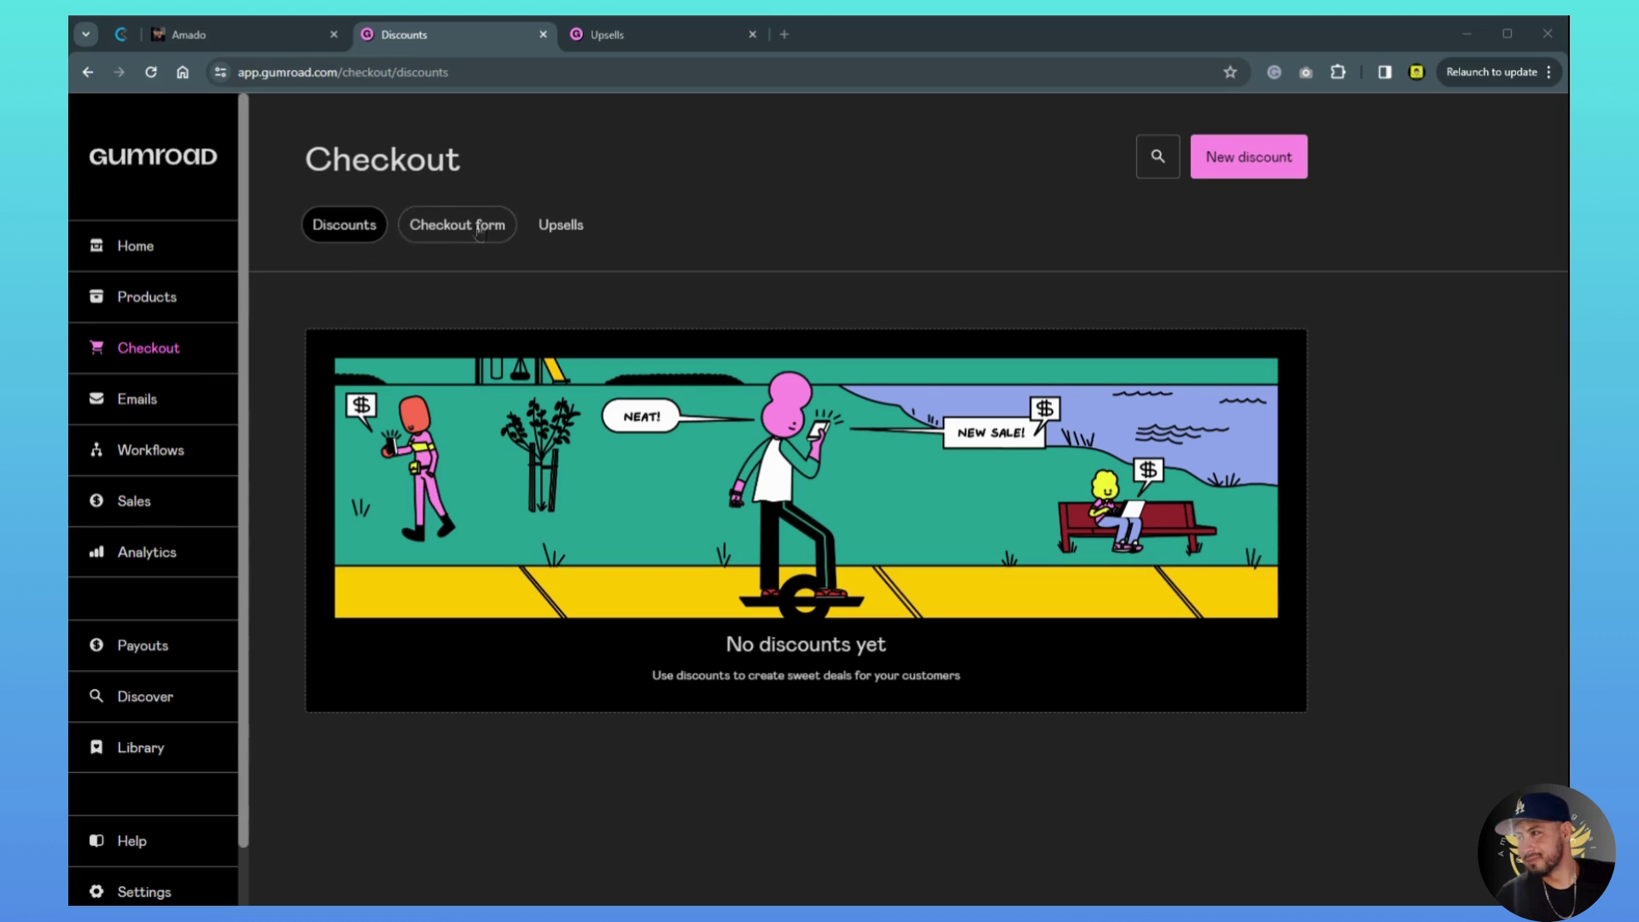
# Open the Upsells section of the checkout settings.
pyautogui.click(562, 226)
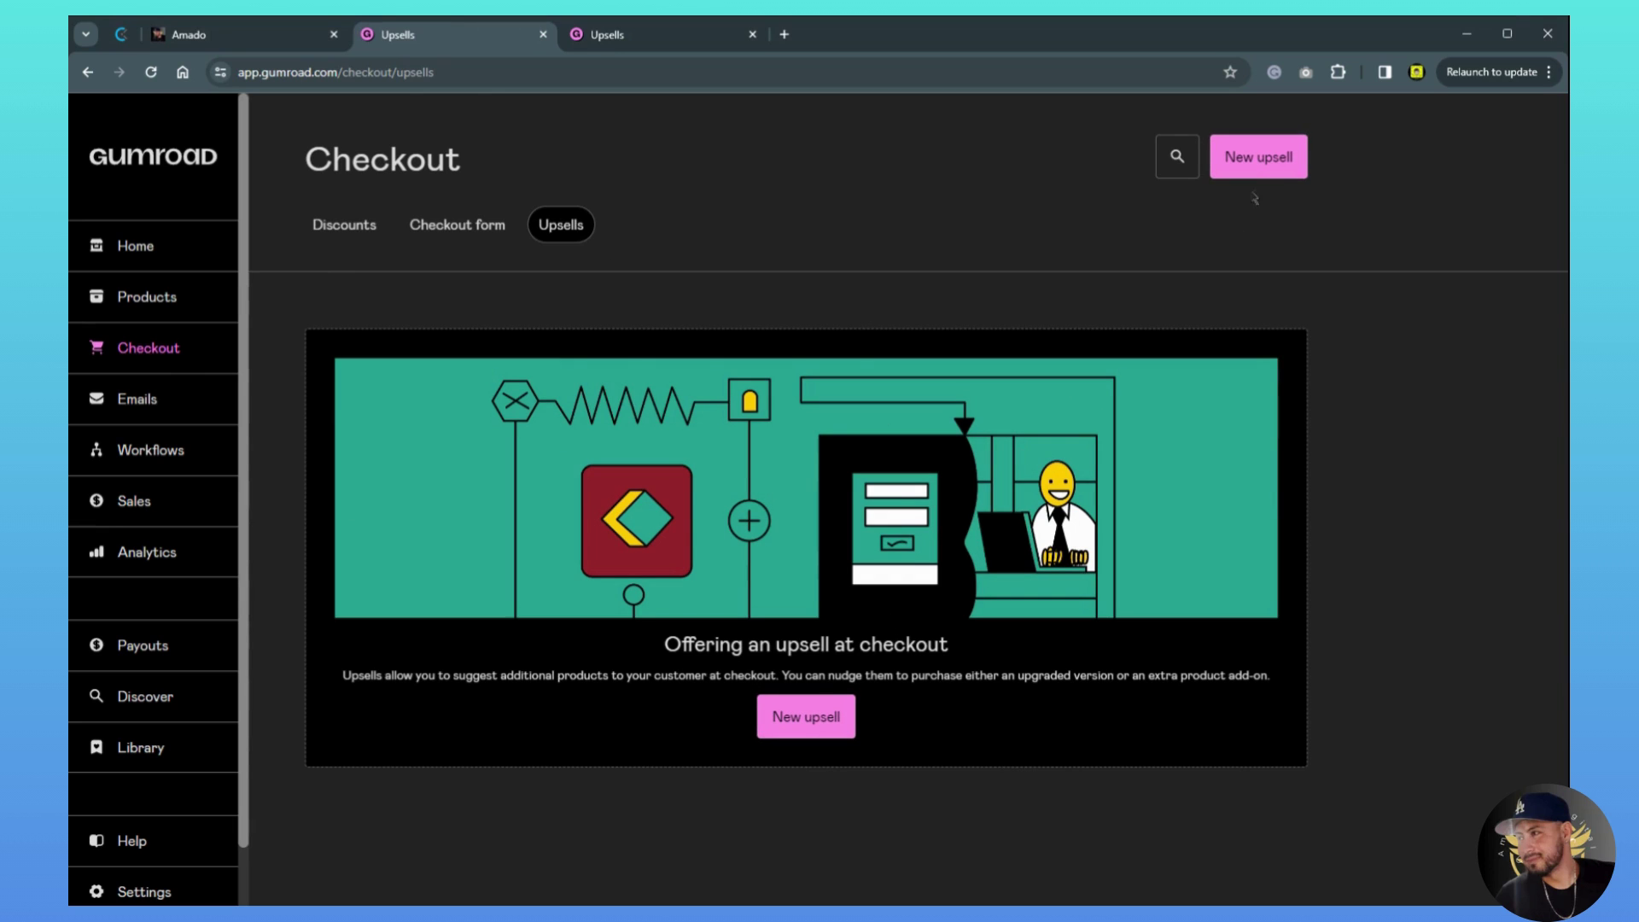
# Start a new upsell: name 'Test upsell', offer text 'Pop up text', description 'offer description'.
pyautogui.click(826, 727)
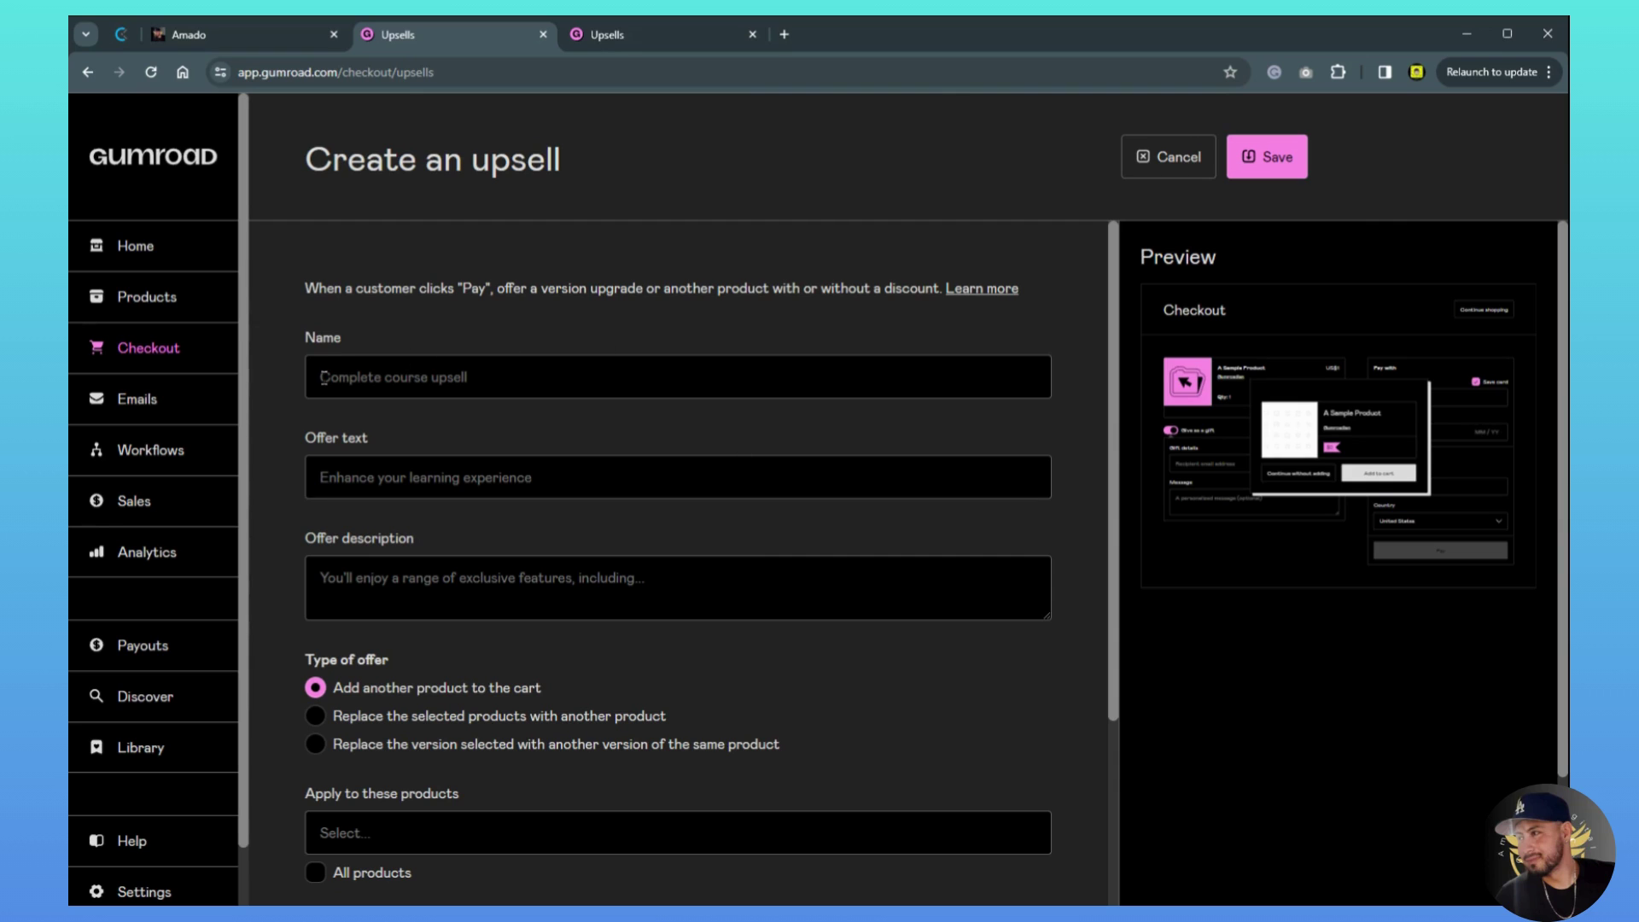
pyautogui.click(346, 377)
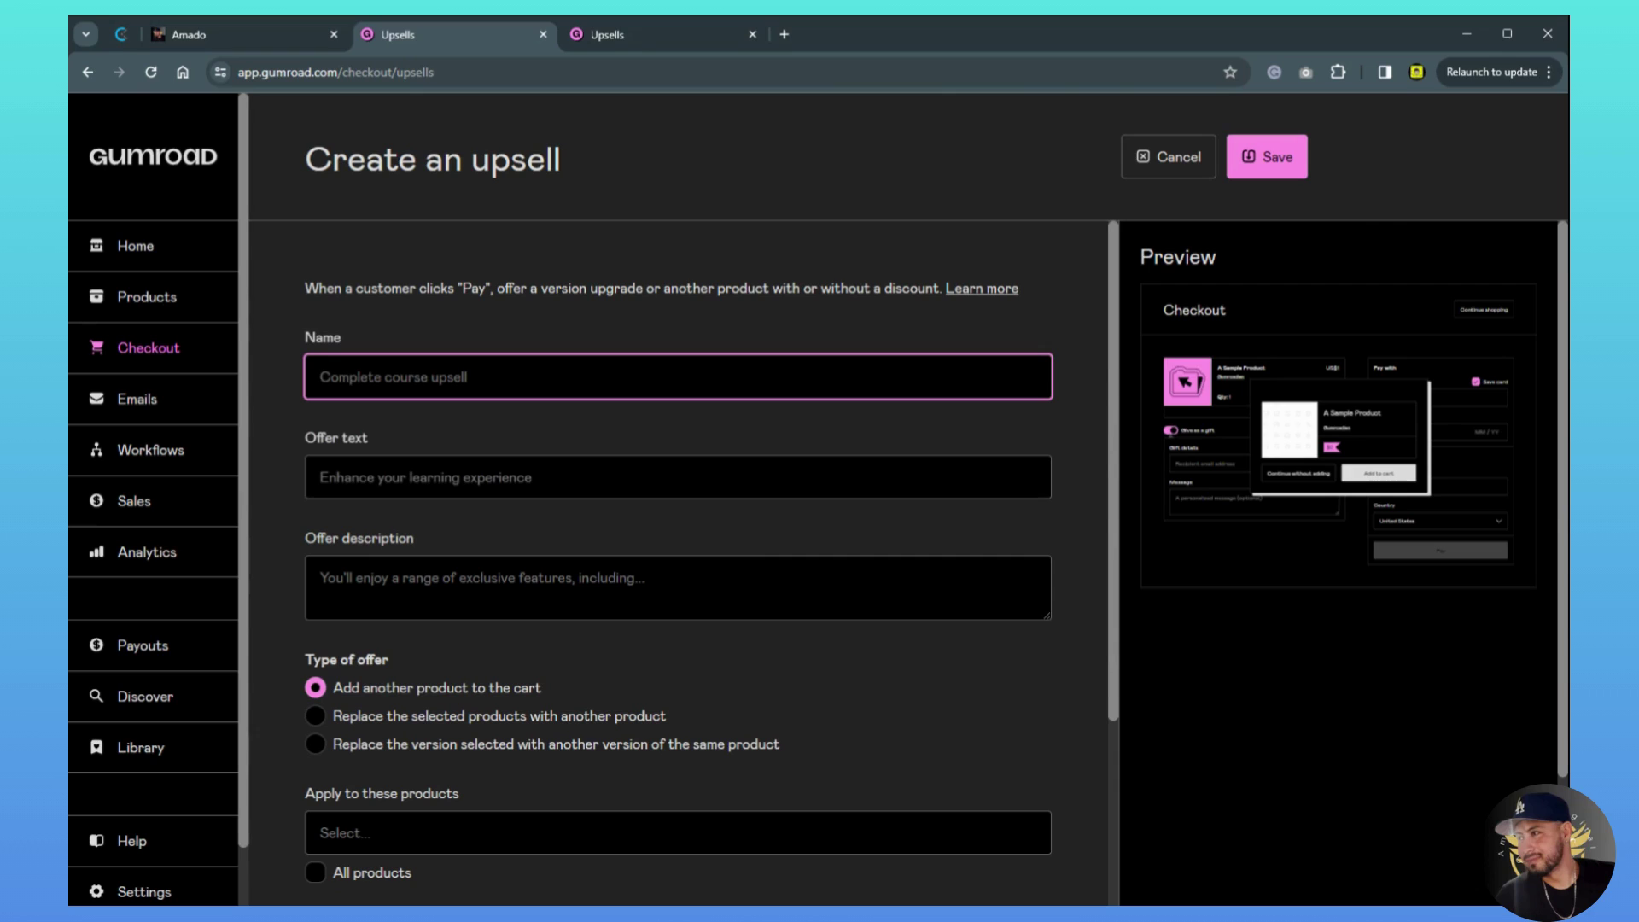
pyautogui.write('Test upsell')
pyautogui.click(366, 474)
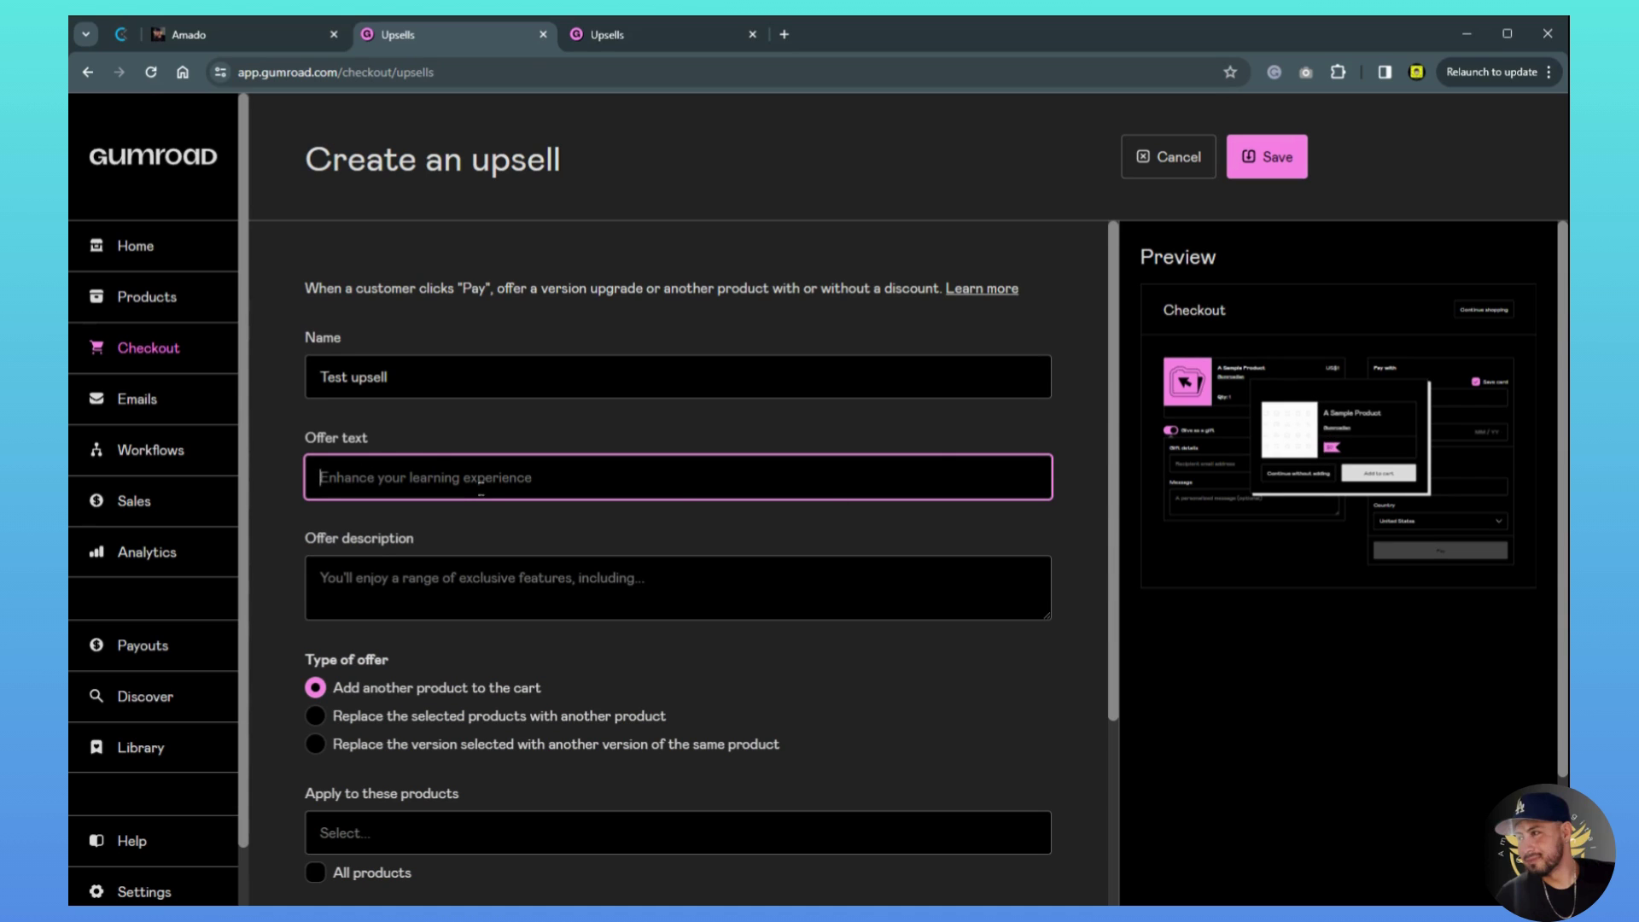
pyautogui.write('Pop ')
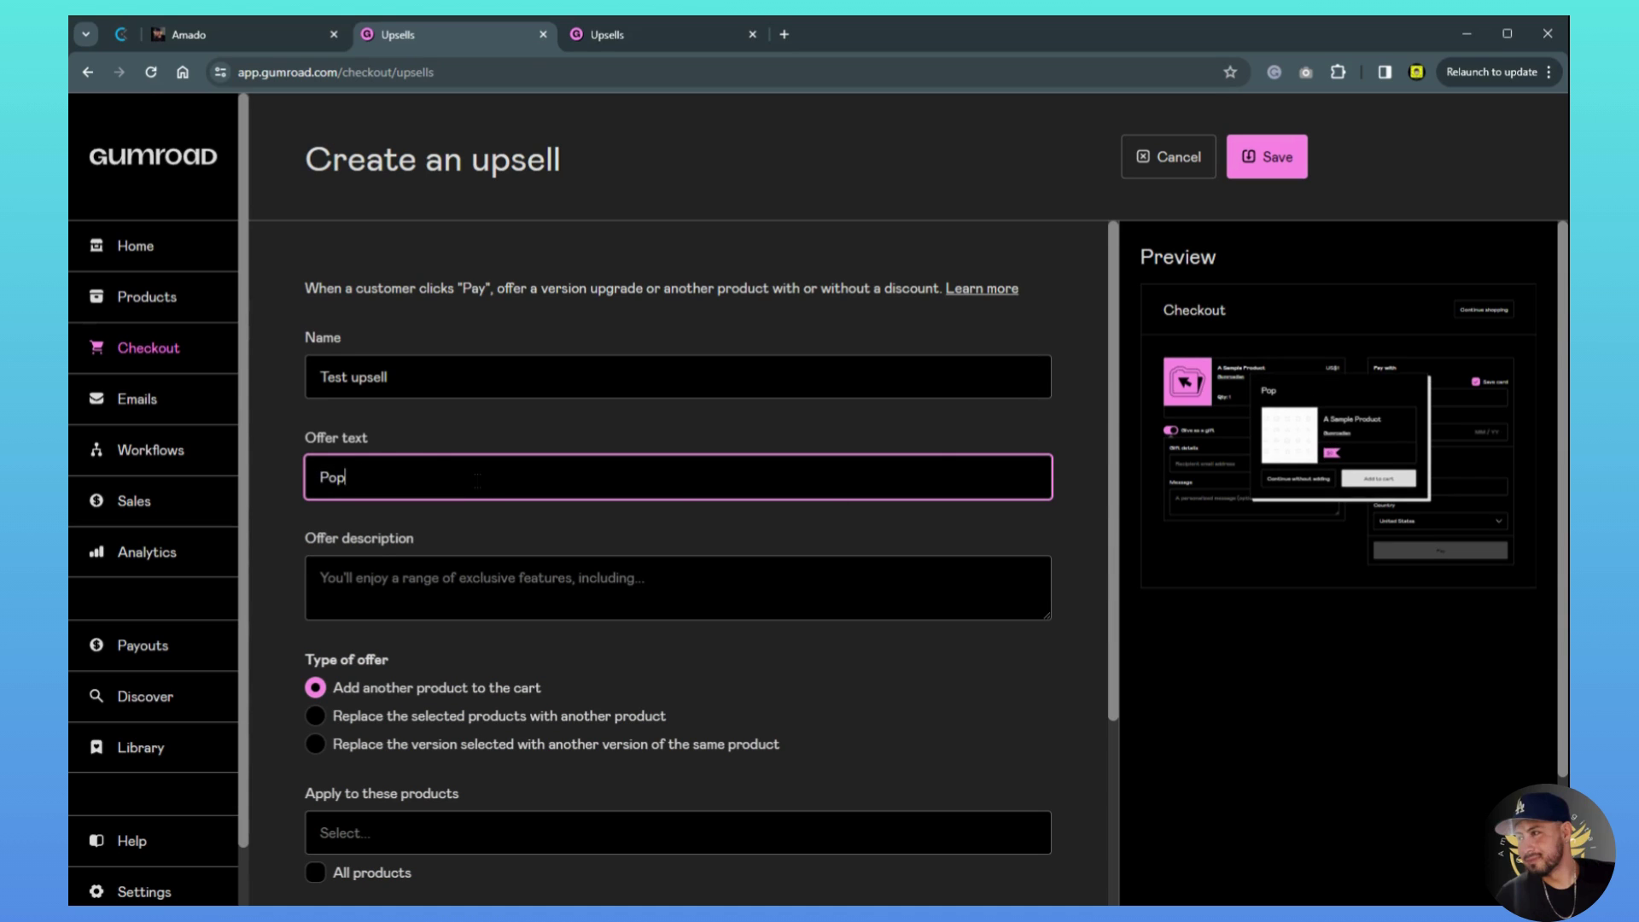
pyautogui.write('up tex')
pyautogui.write('t')
pyautogui.click(512, 587)
pyautogui.write('off')
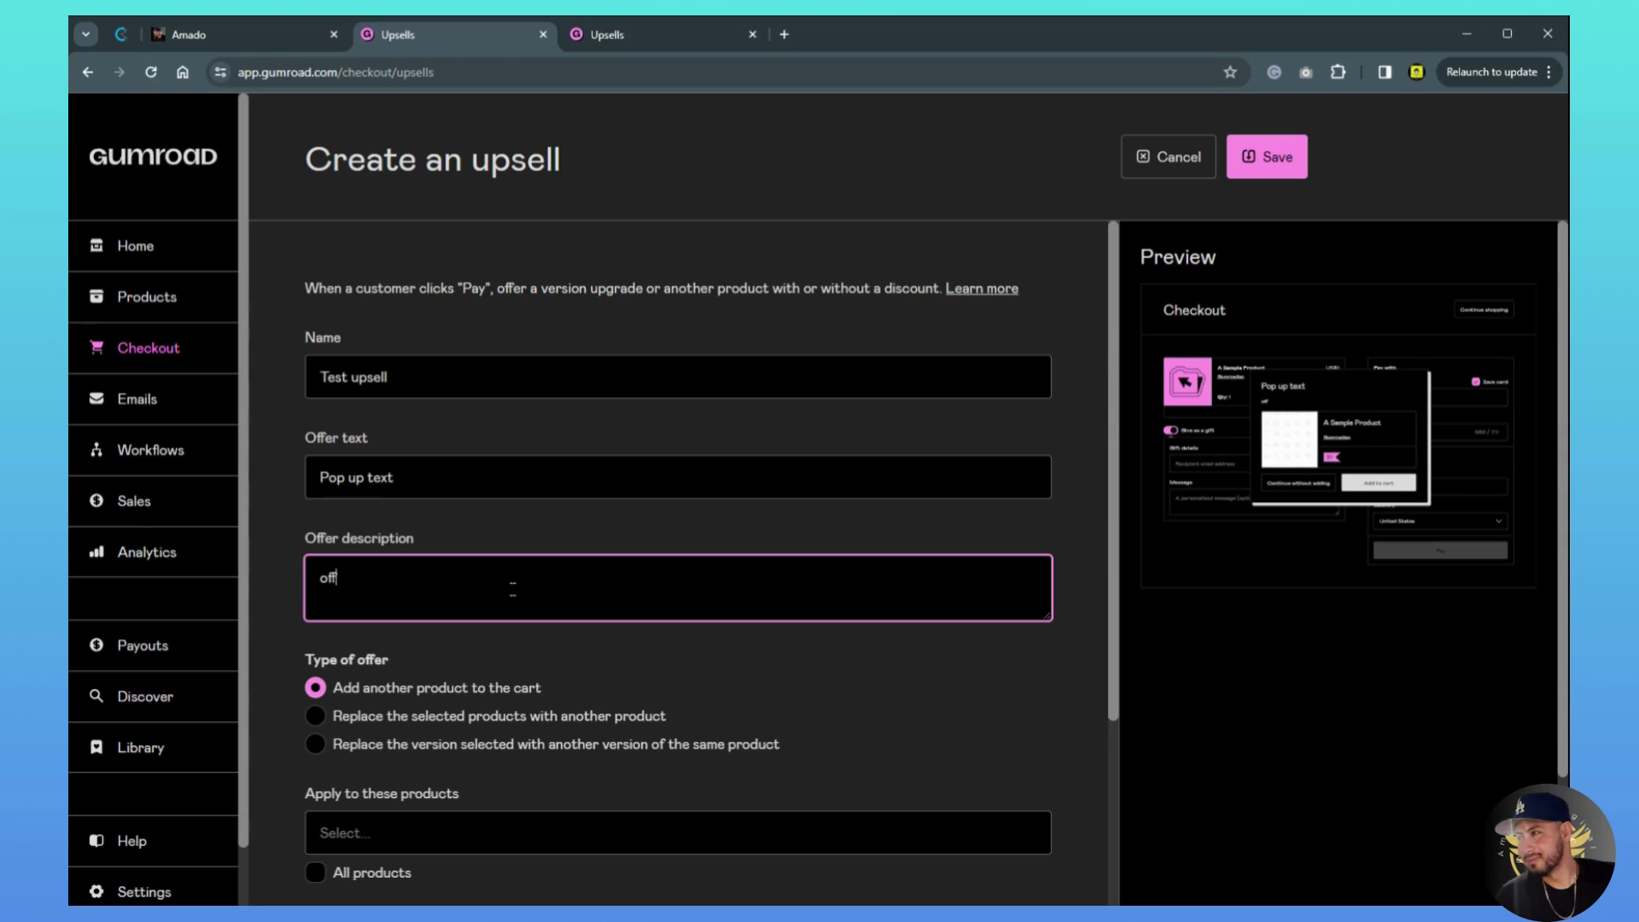
pyautogui.write('er description')
pyautogui.scroll(-2, 571, 572)
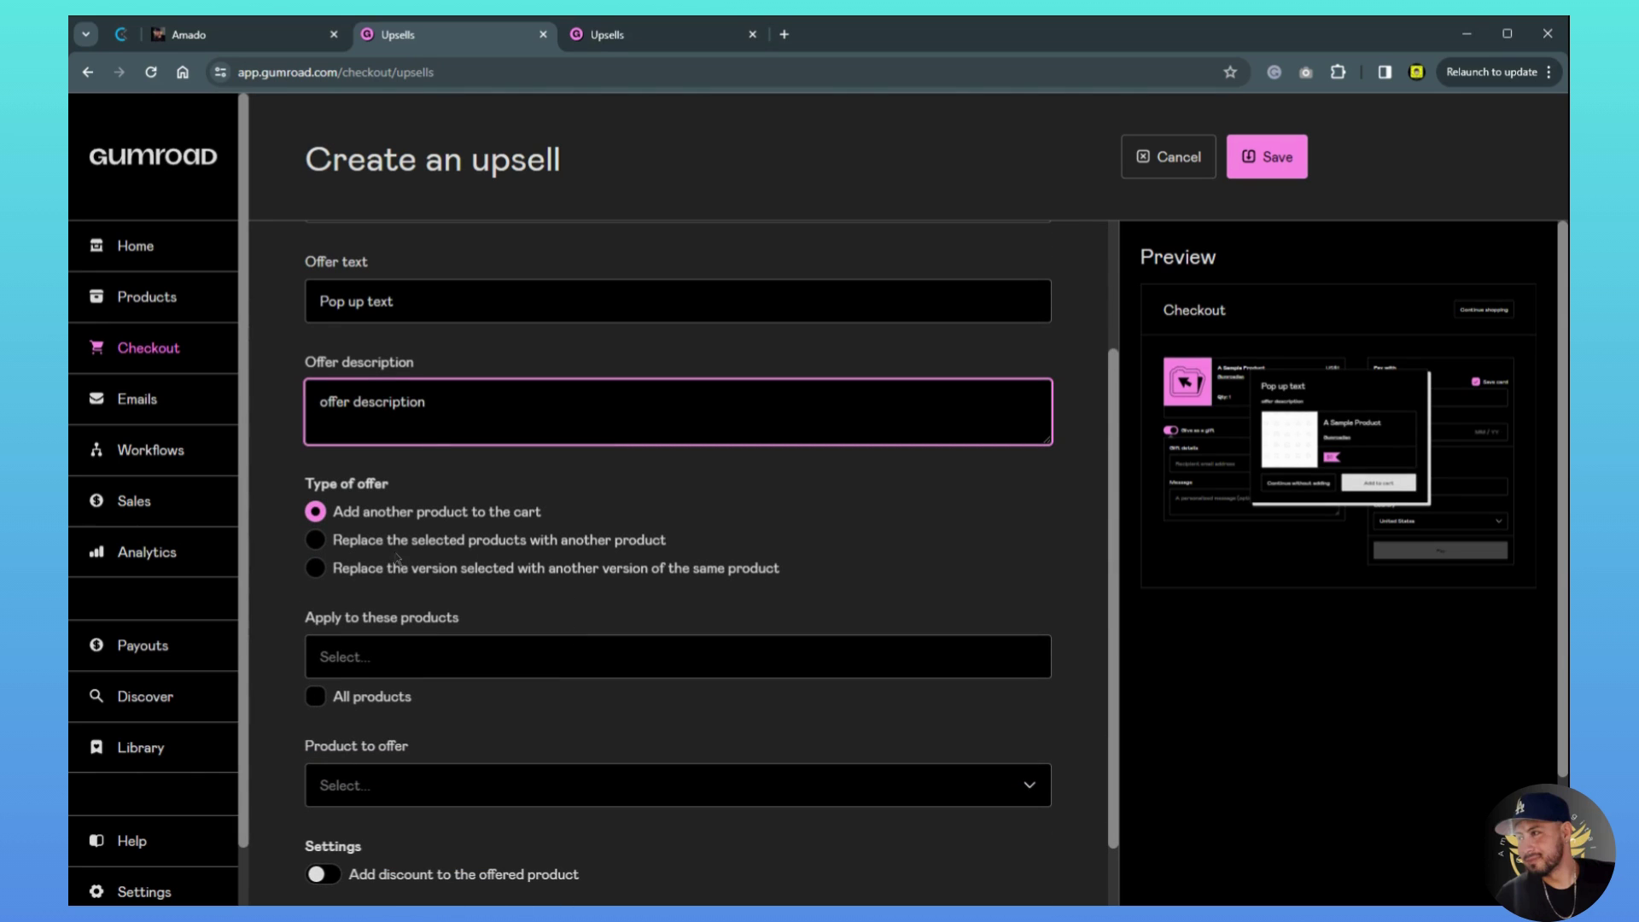
pyautogui.scroll(-1, 418, 657)
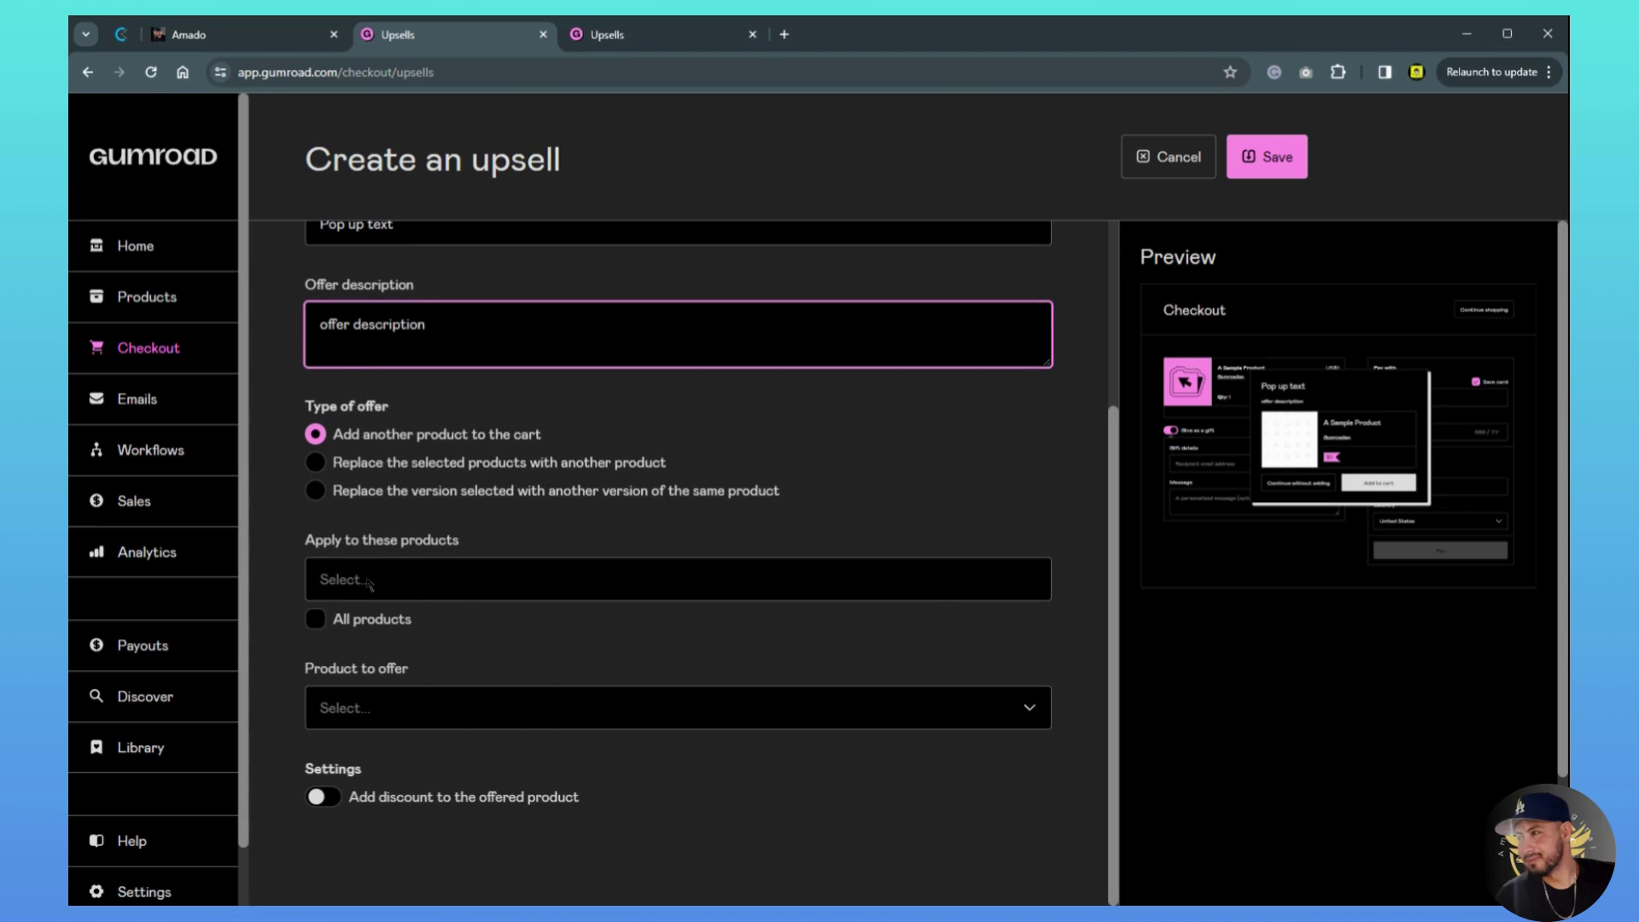
# Browse the 'Apply to these products' and 'Product to offer' lists without choosing anything.
pyautogui.click(461, 584)
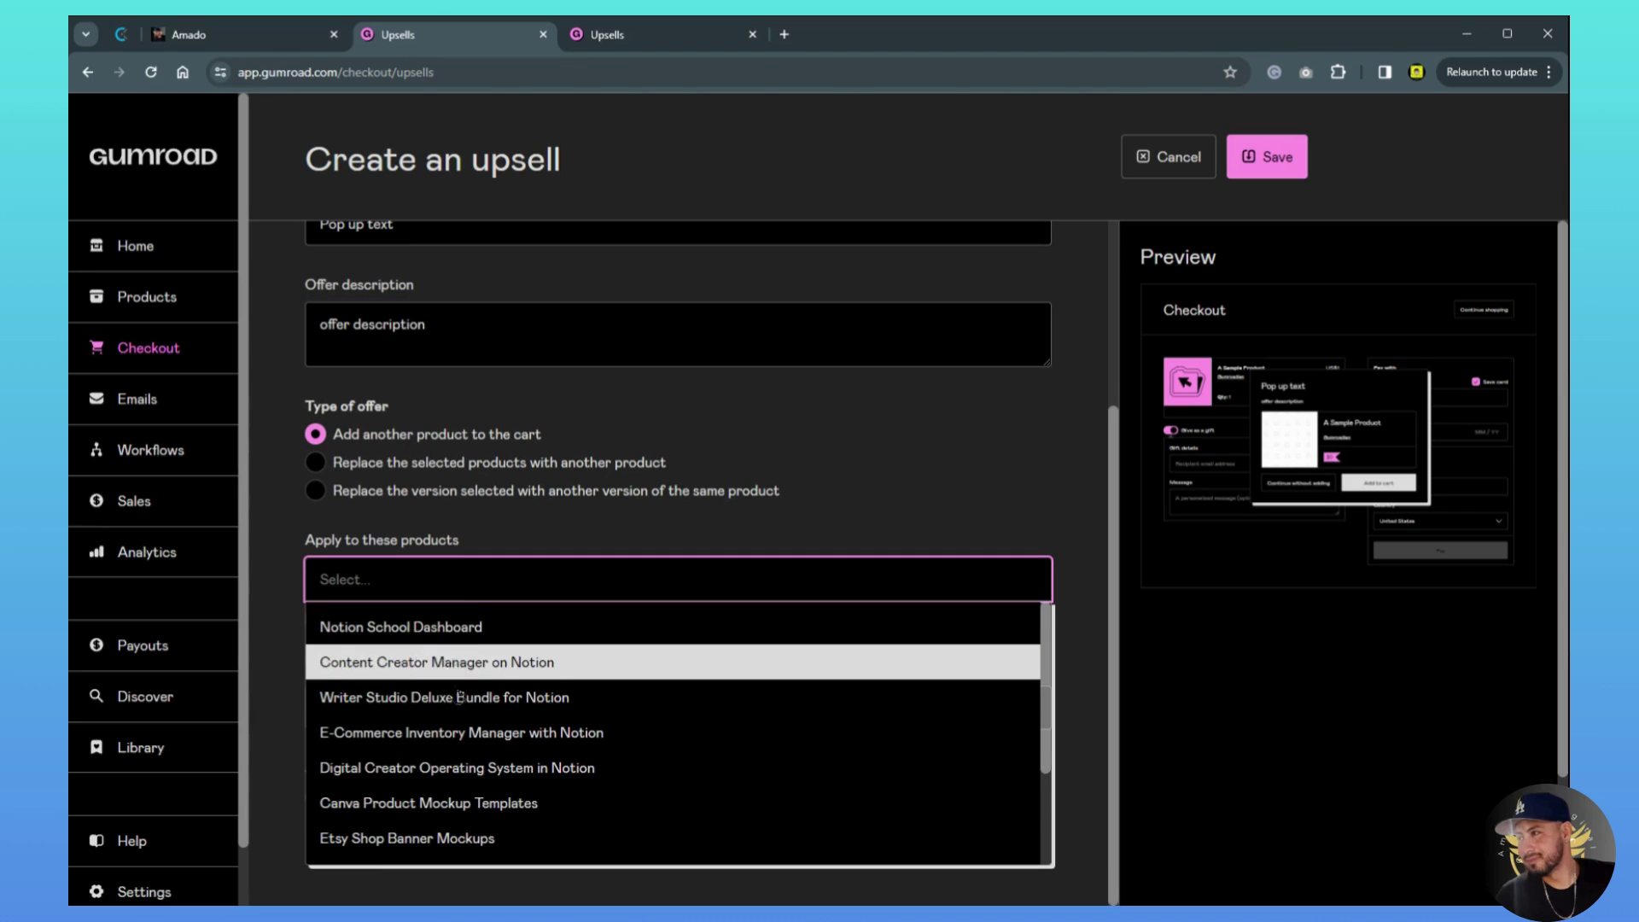
pyautogui.click(570, 587)
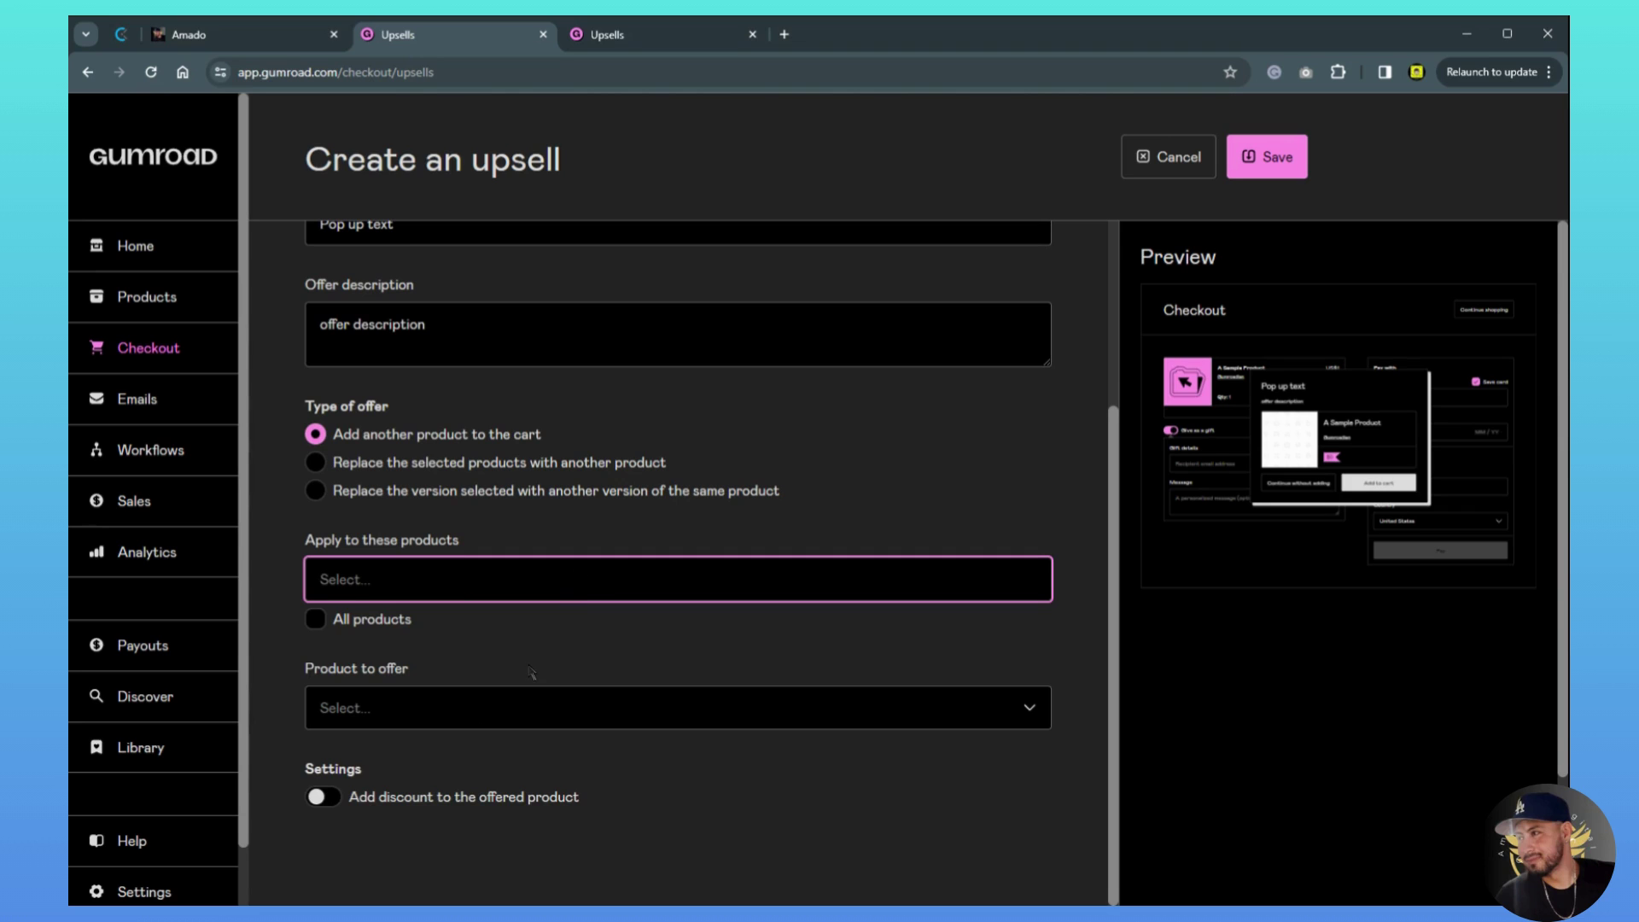
pyautogui.click(462, 707)
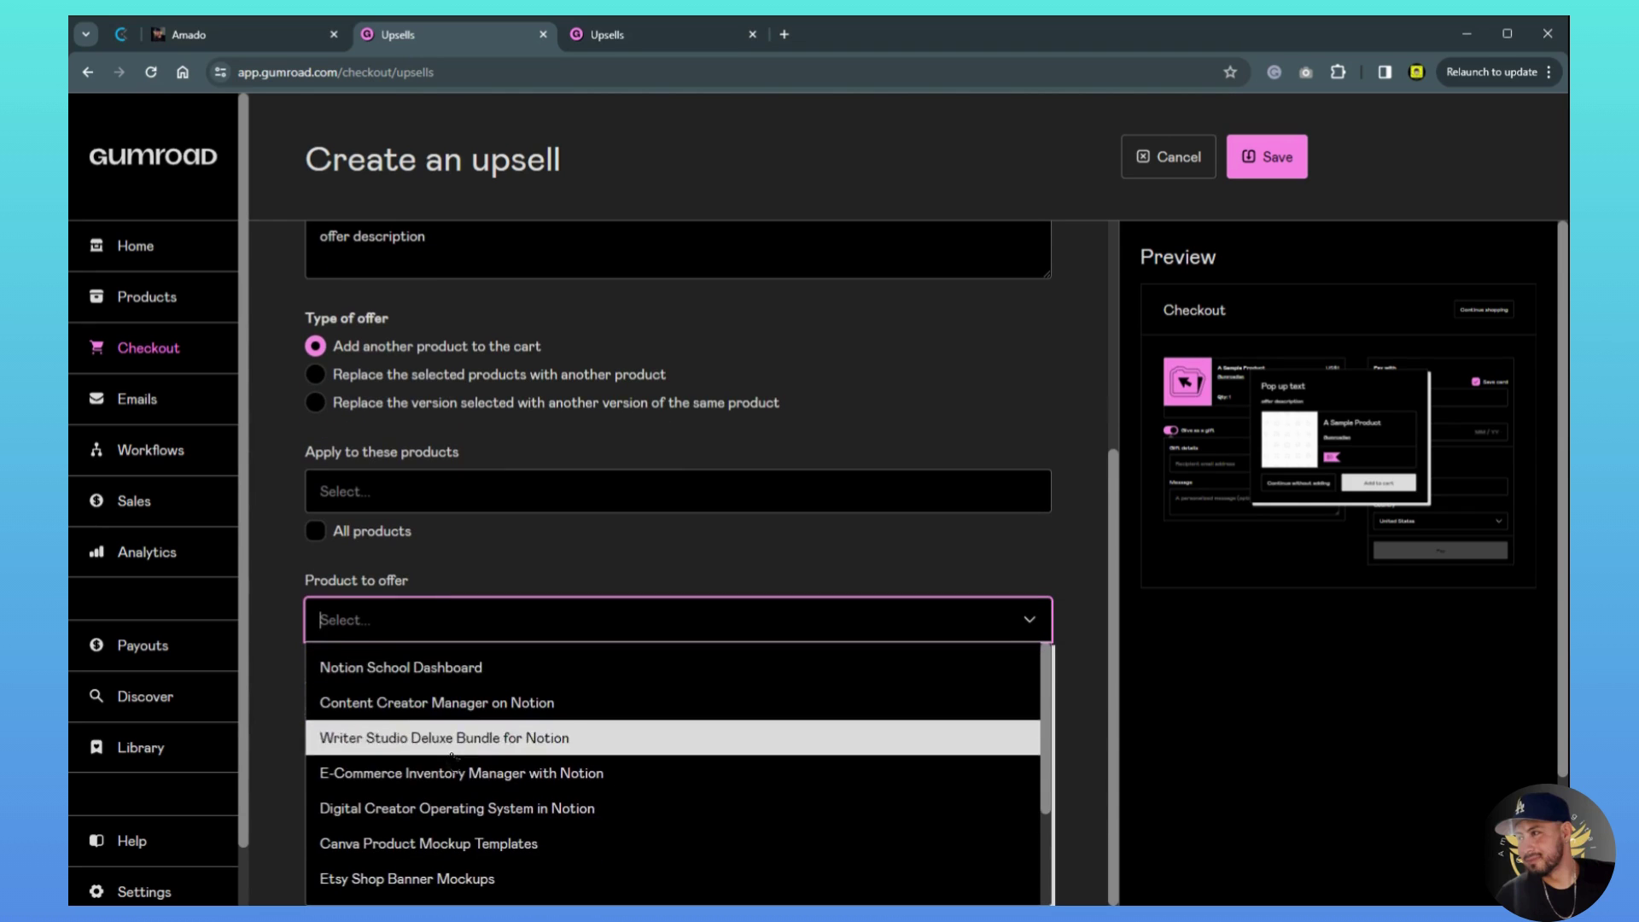
pyautogui.click(523, 644)
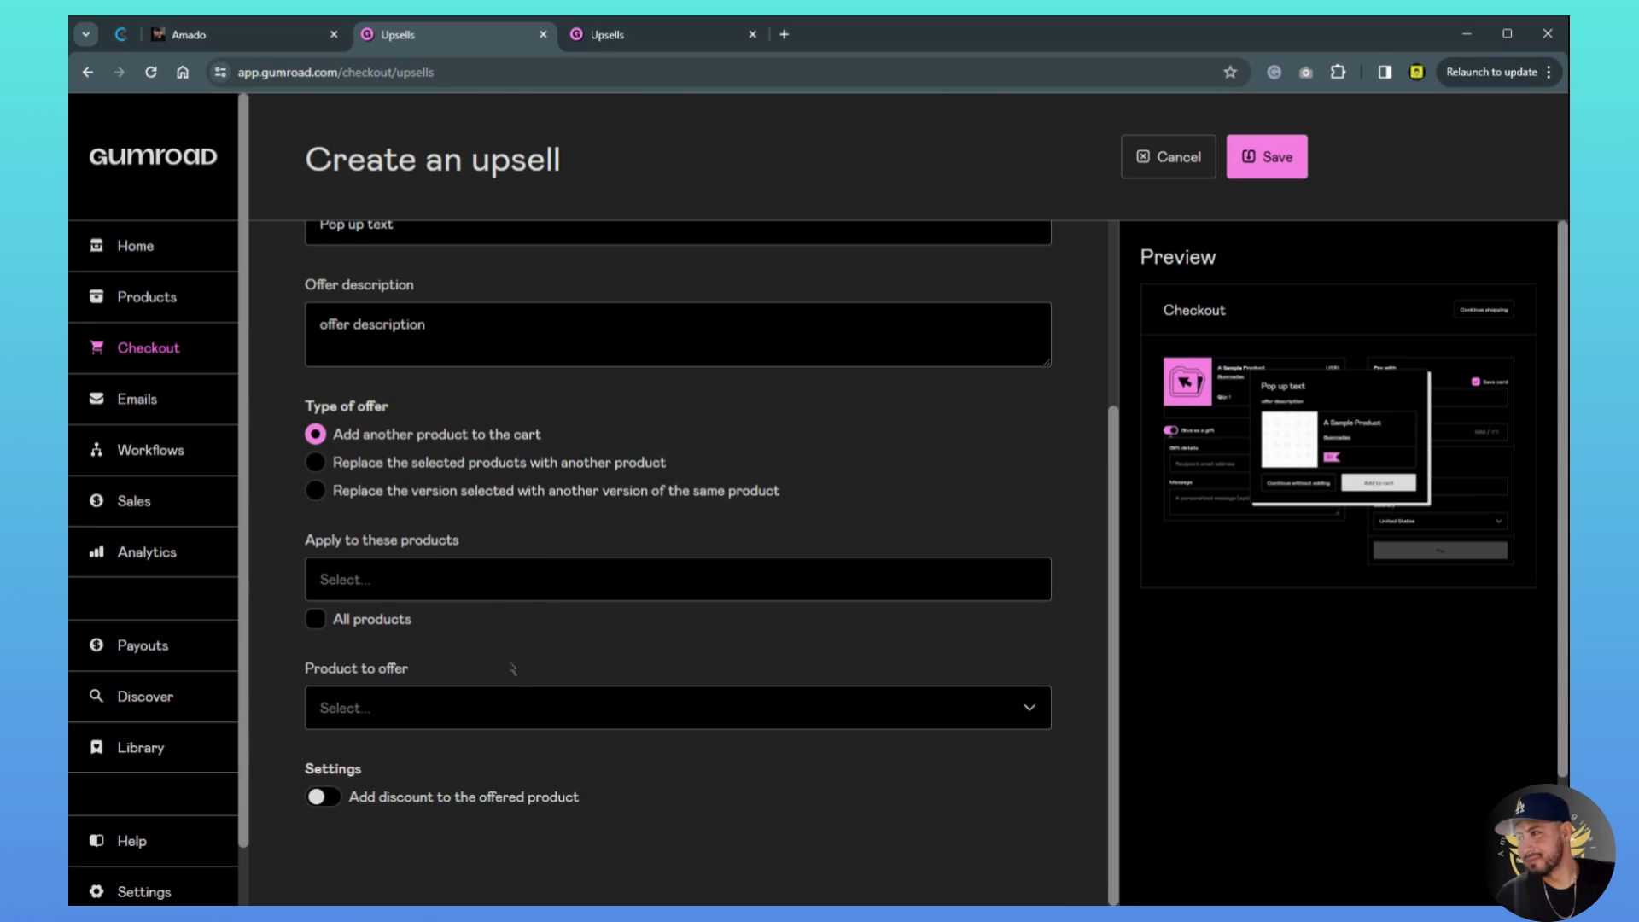
# Switch to the Newsletter Manager upsell draft and review its name, offer text and description.
pyautogui.click(666, 34)
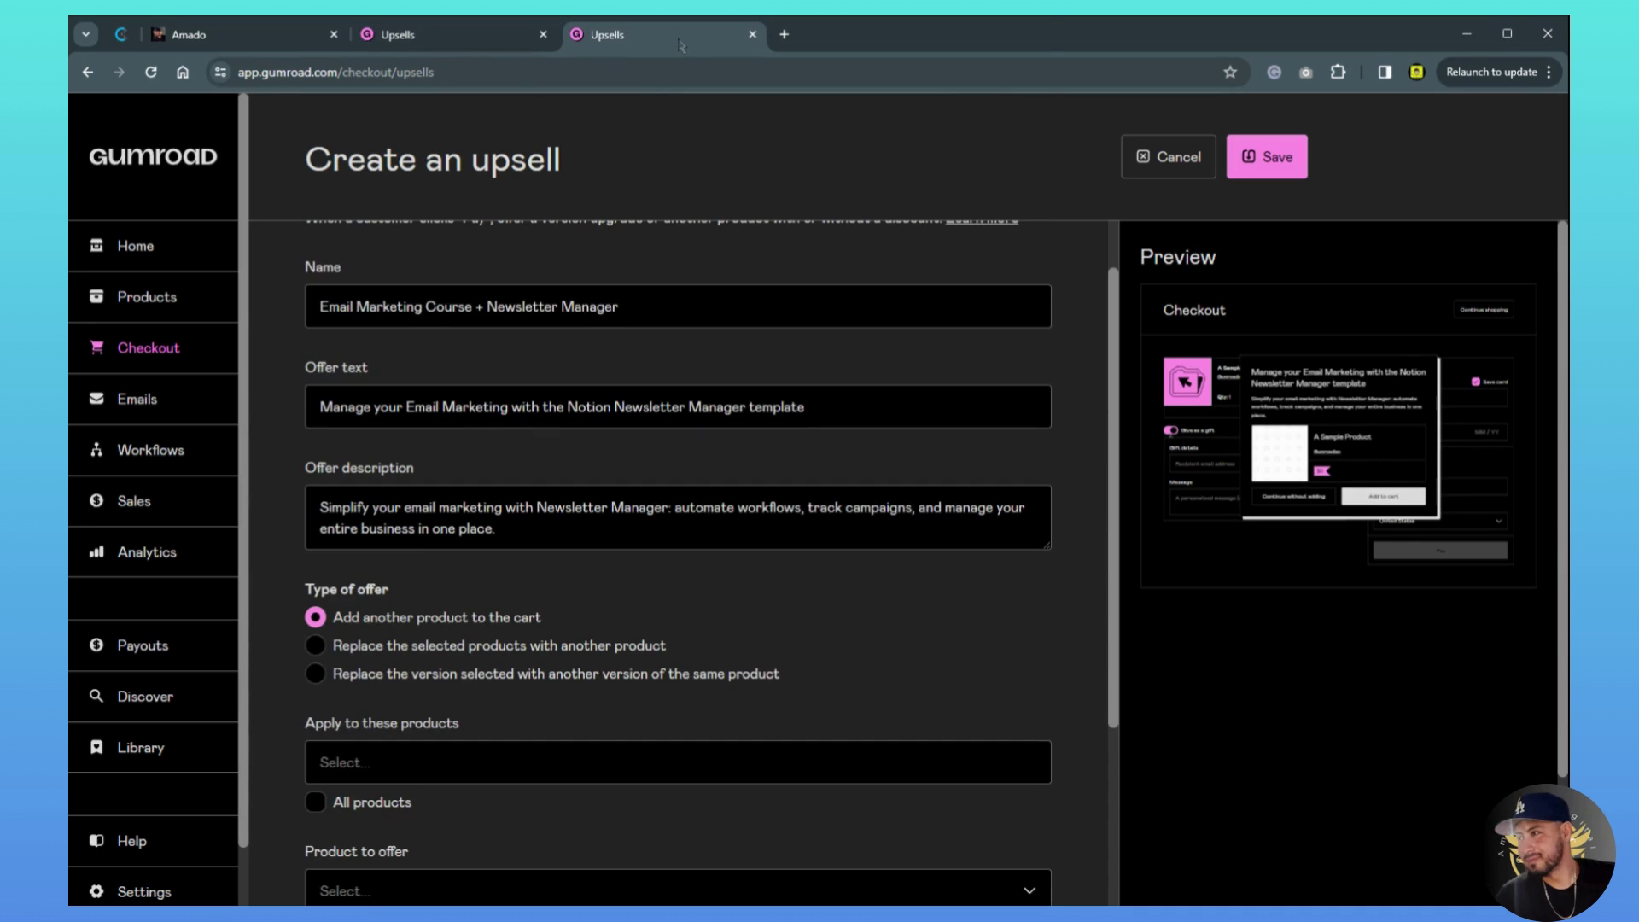
pyautogui.scroll(3, 753, 635)
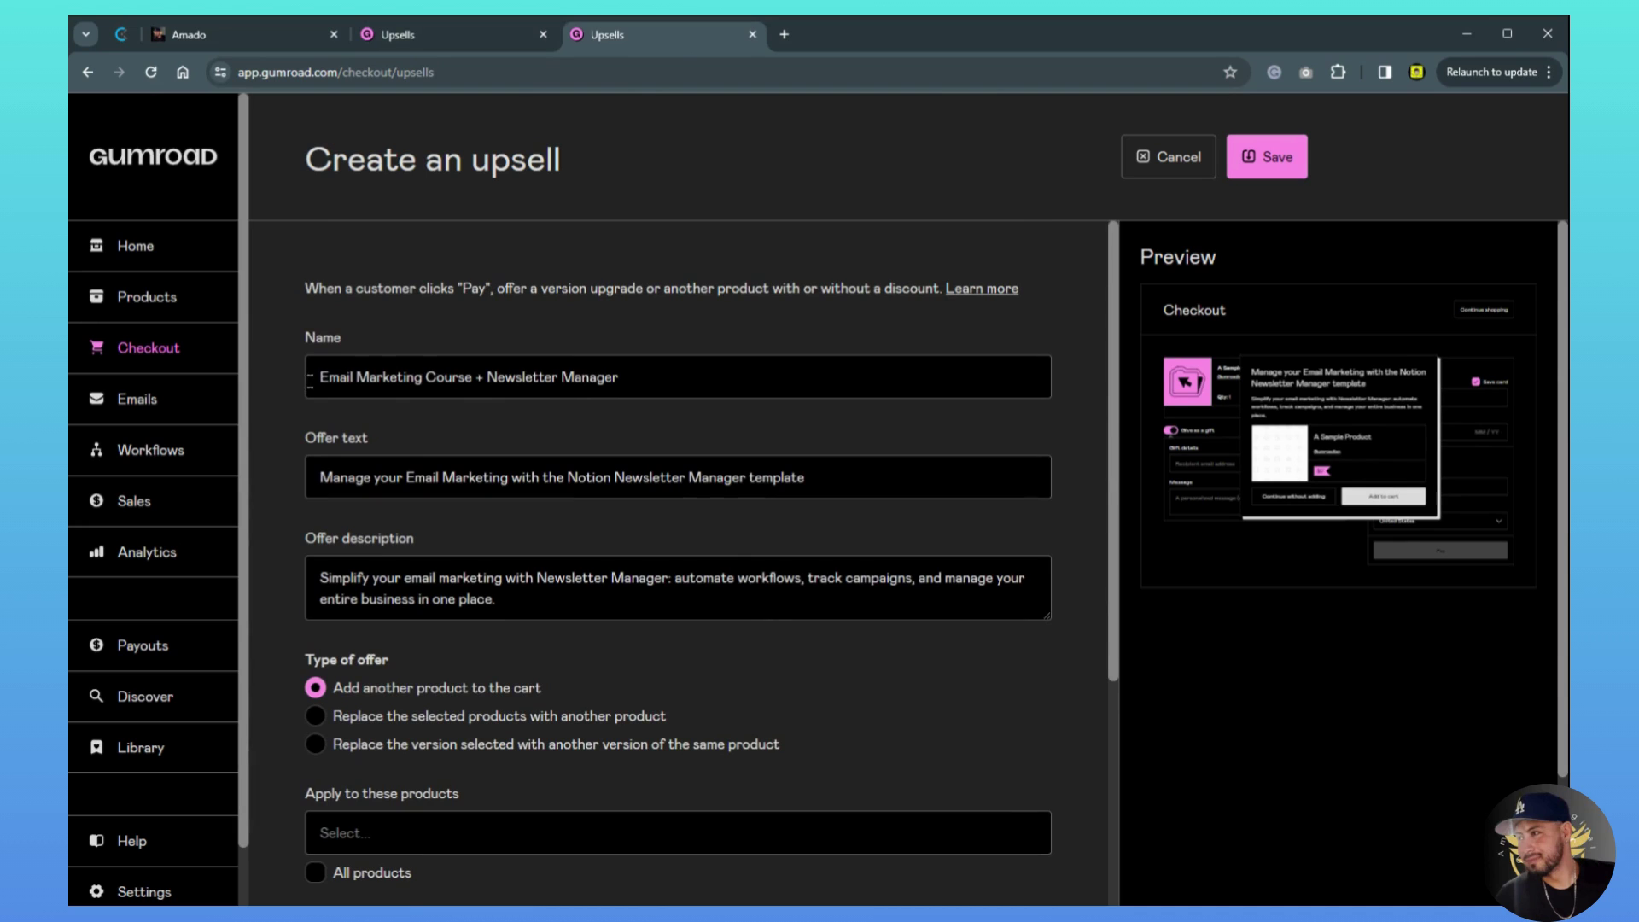
pyautogui.moveTo(321, 375); pyautogui.dragTo(634, 376)
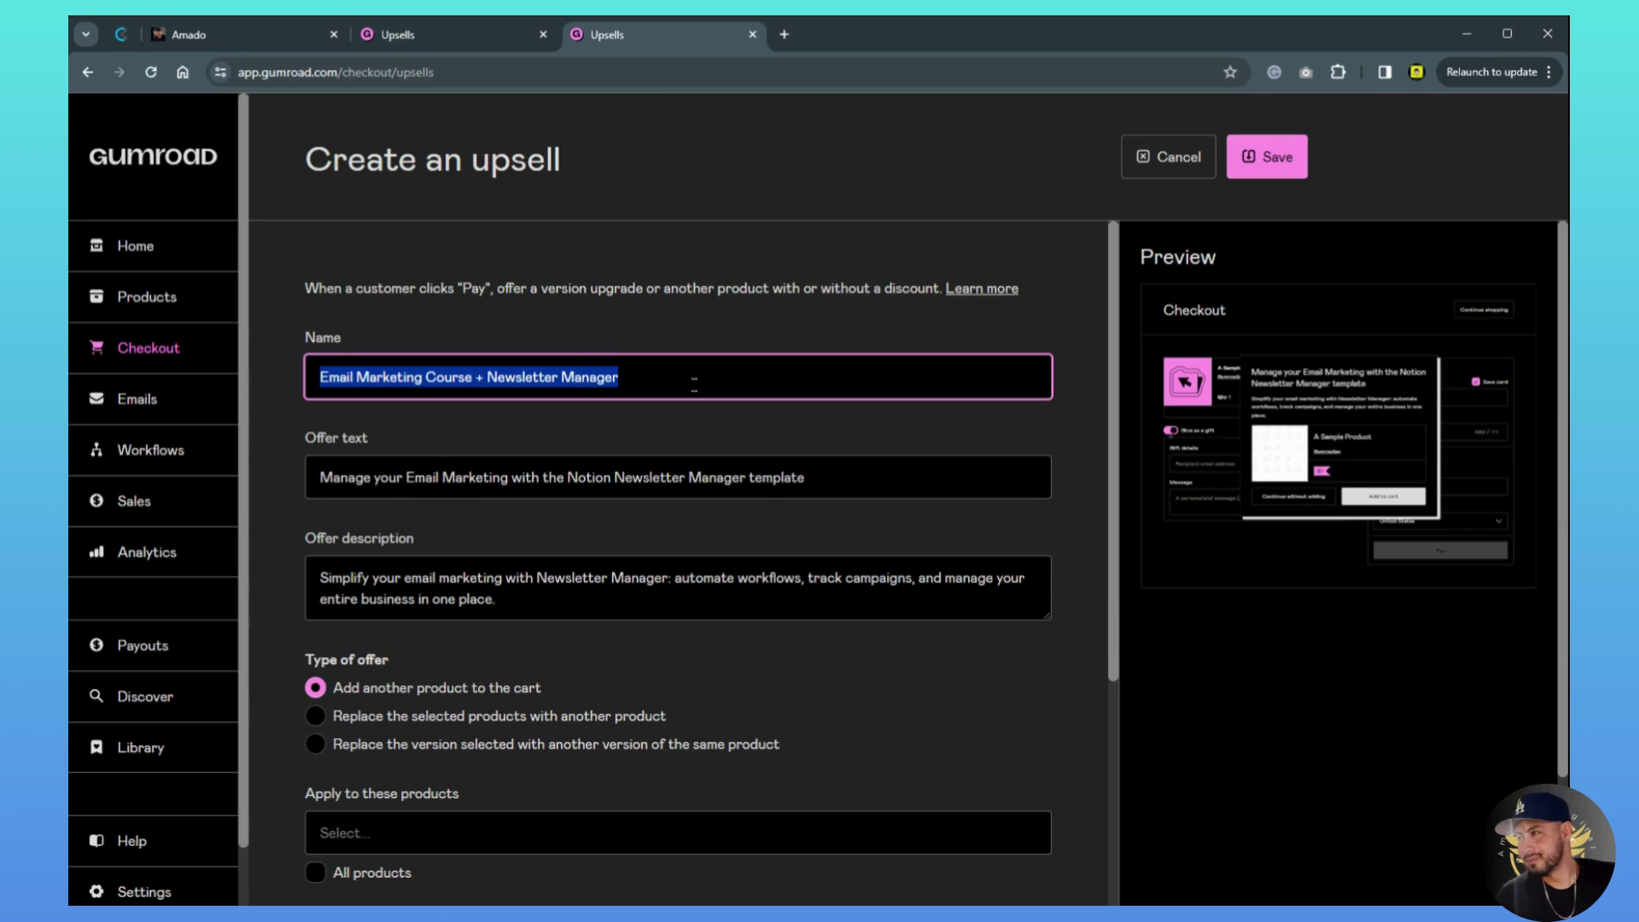
pyautogui.click(324, 477)
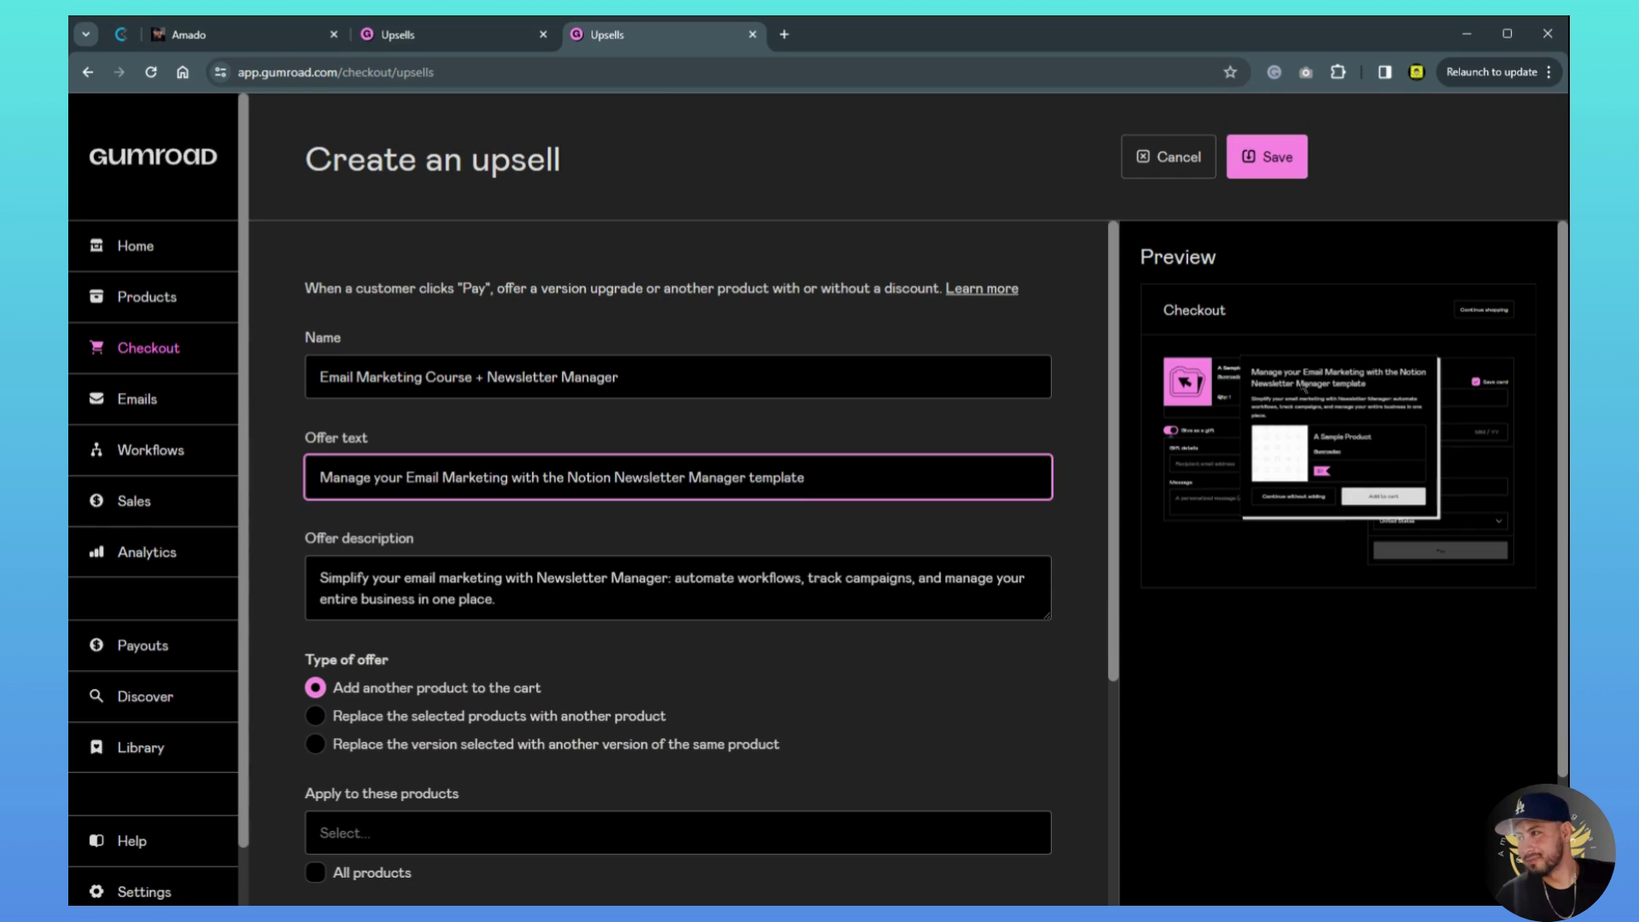
pyautogui.click(321, 579)
pyautogui.moveTo(322, 580); pyautogui.dragTo(497, 602)
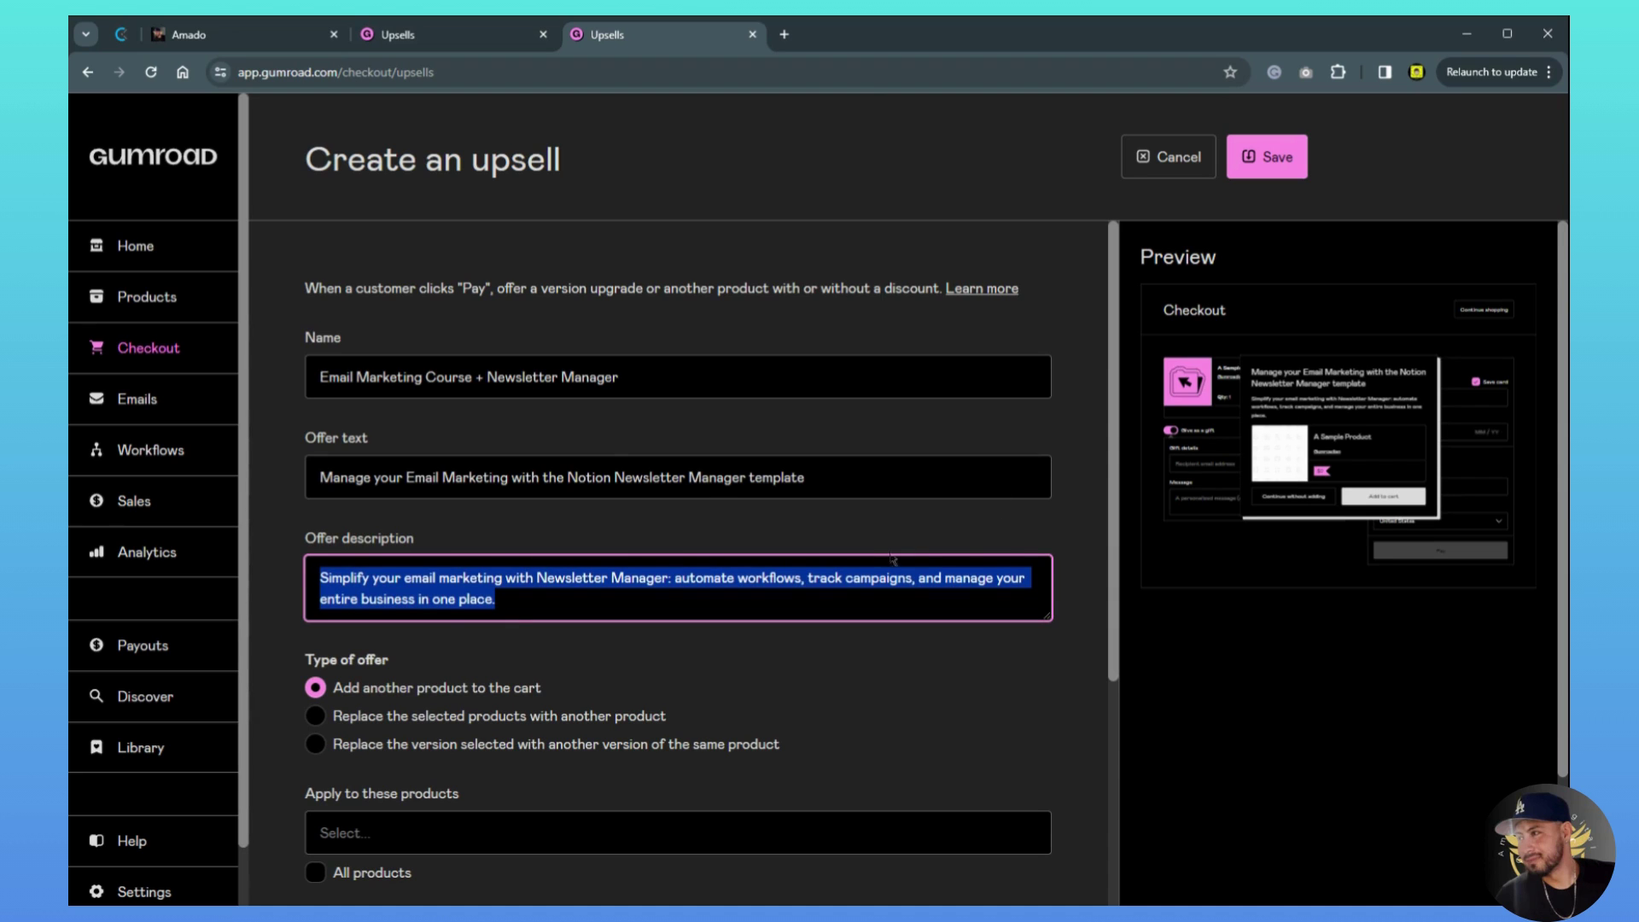
pyautogui.scroll(-2, 895, 561)
pyautogui.scroll(-2, 769, 564)
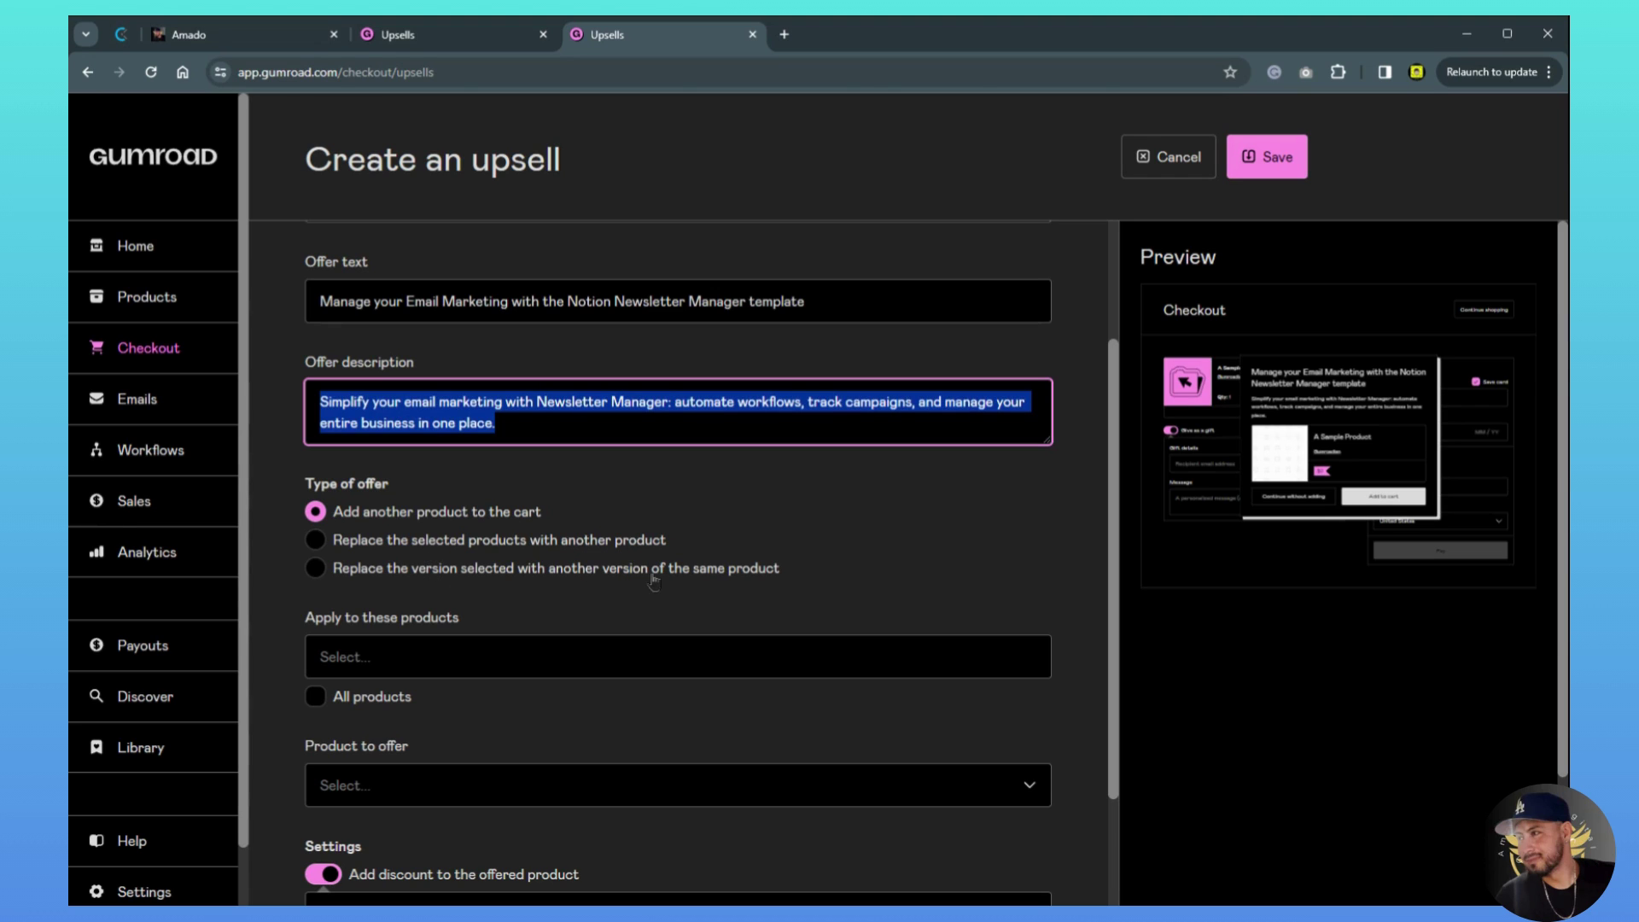
pyautogui.scroll(1, 859, 640)
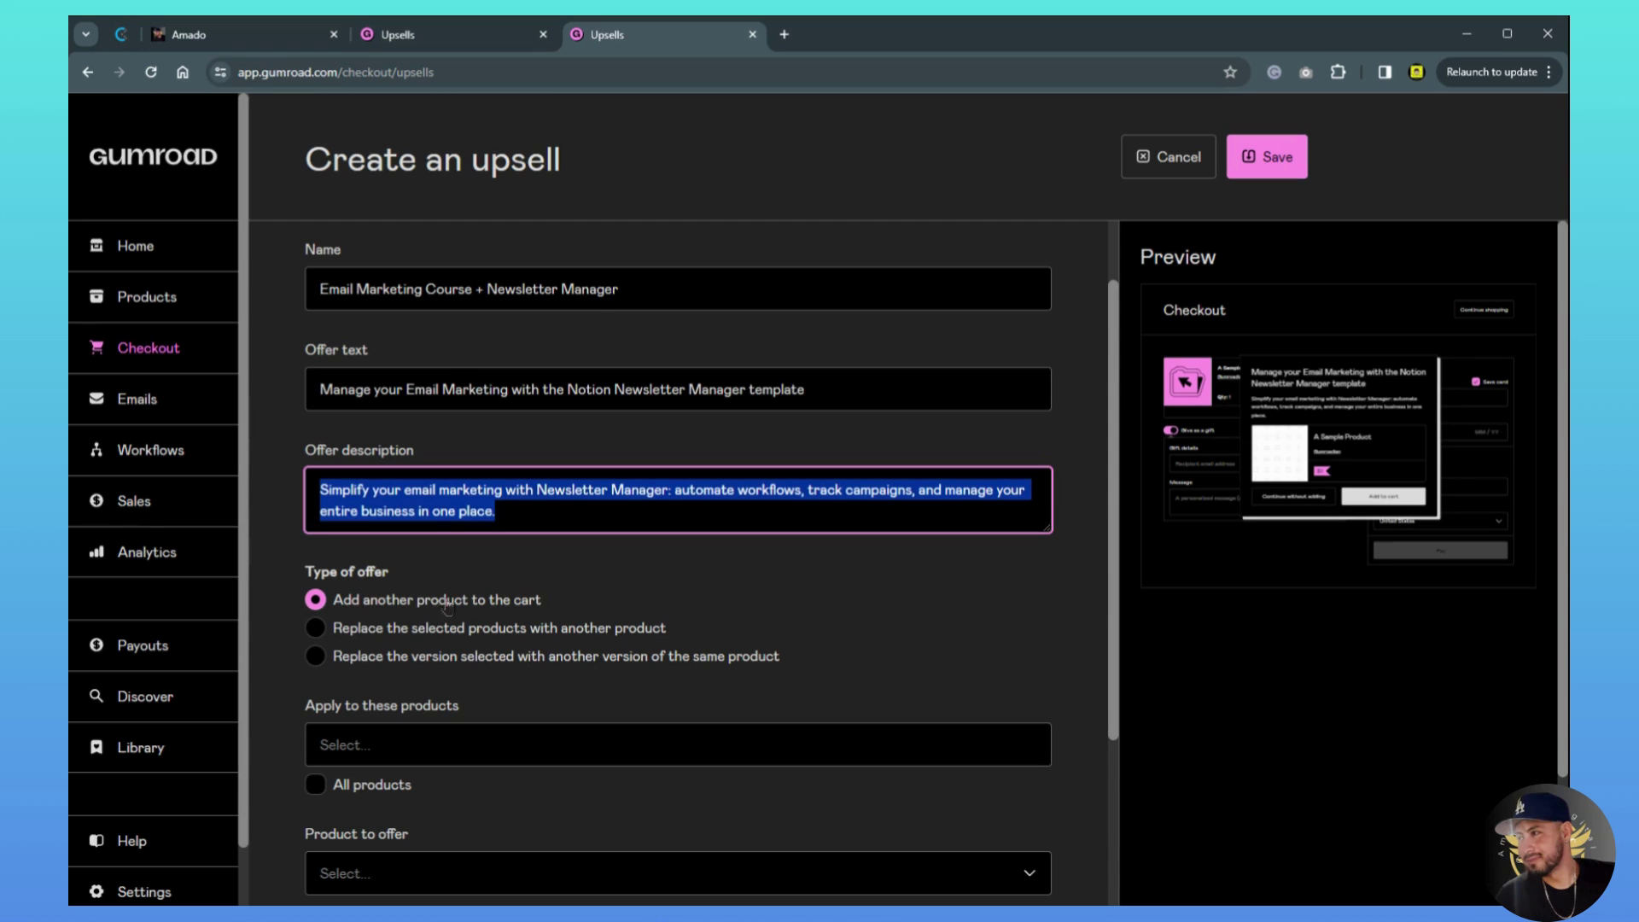
pyautogui.scroll(-2, 515, 628)
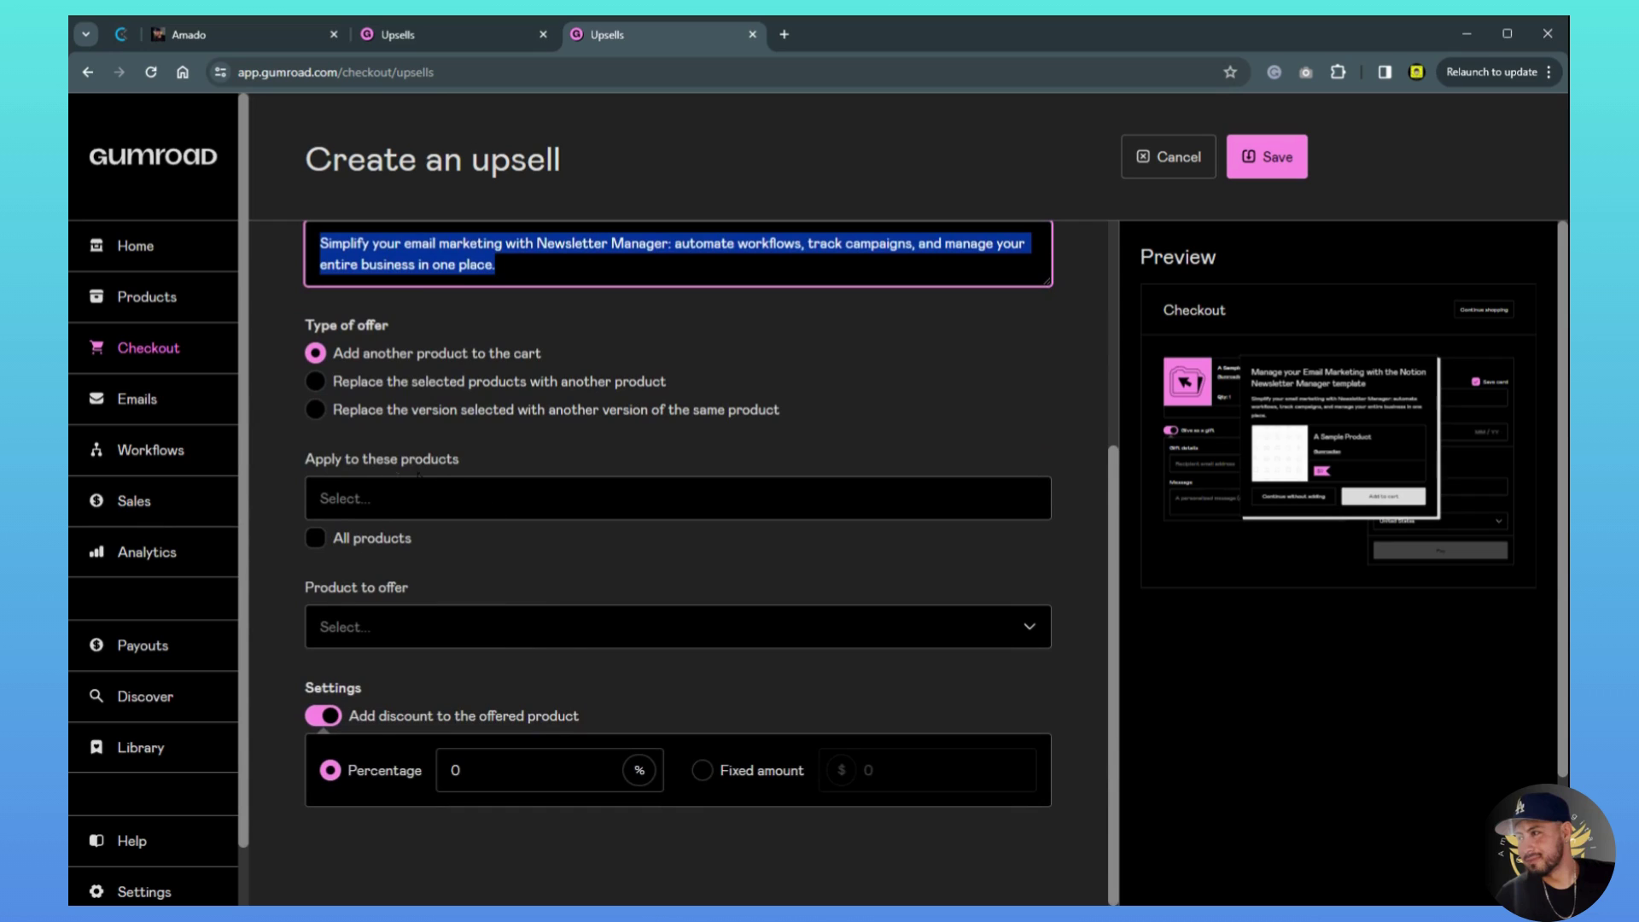
# Target Gumroad Email Marketing Course buyers and offer Newsletter Manager as the upsell product.
pyautogui.click(475, 499)
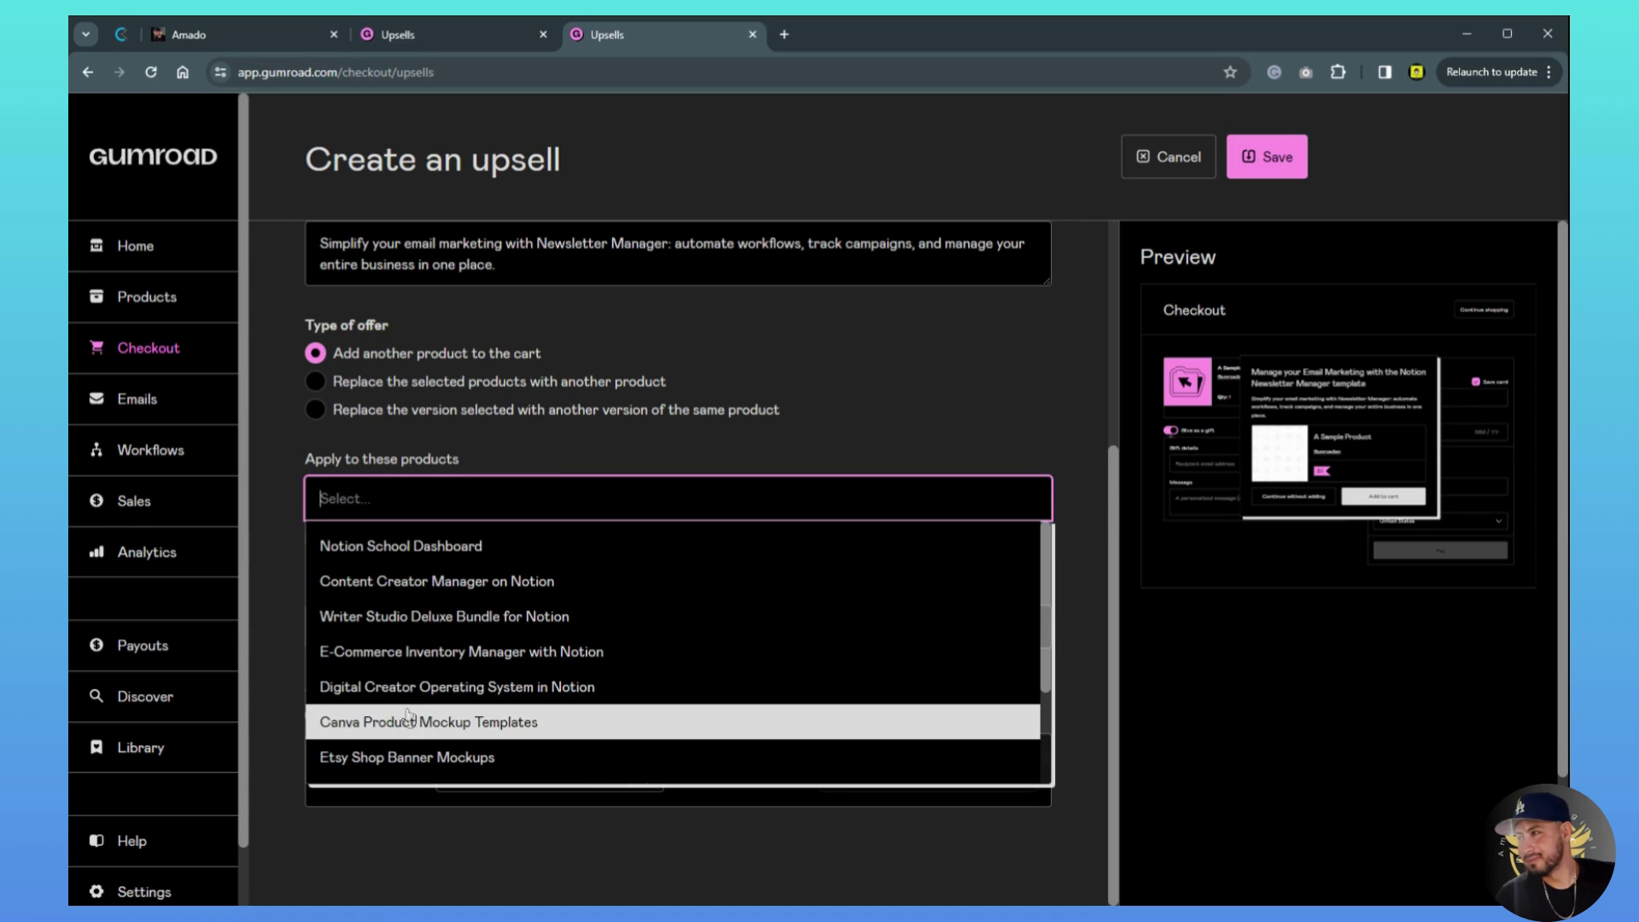
pyautogui.scroll(-2, 410, 718)
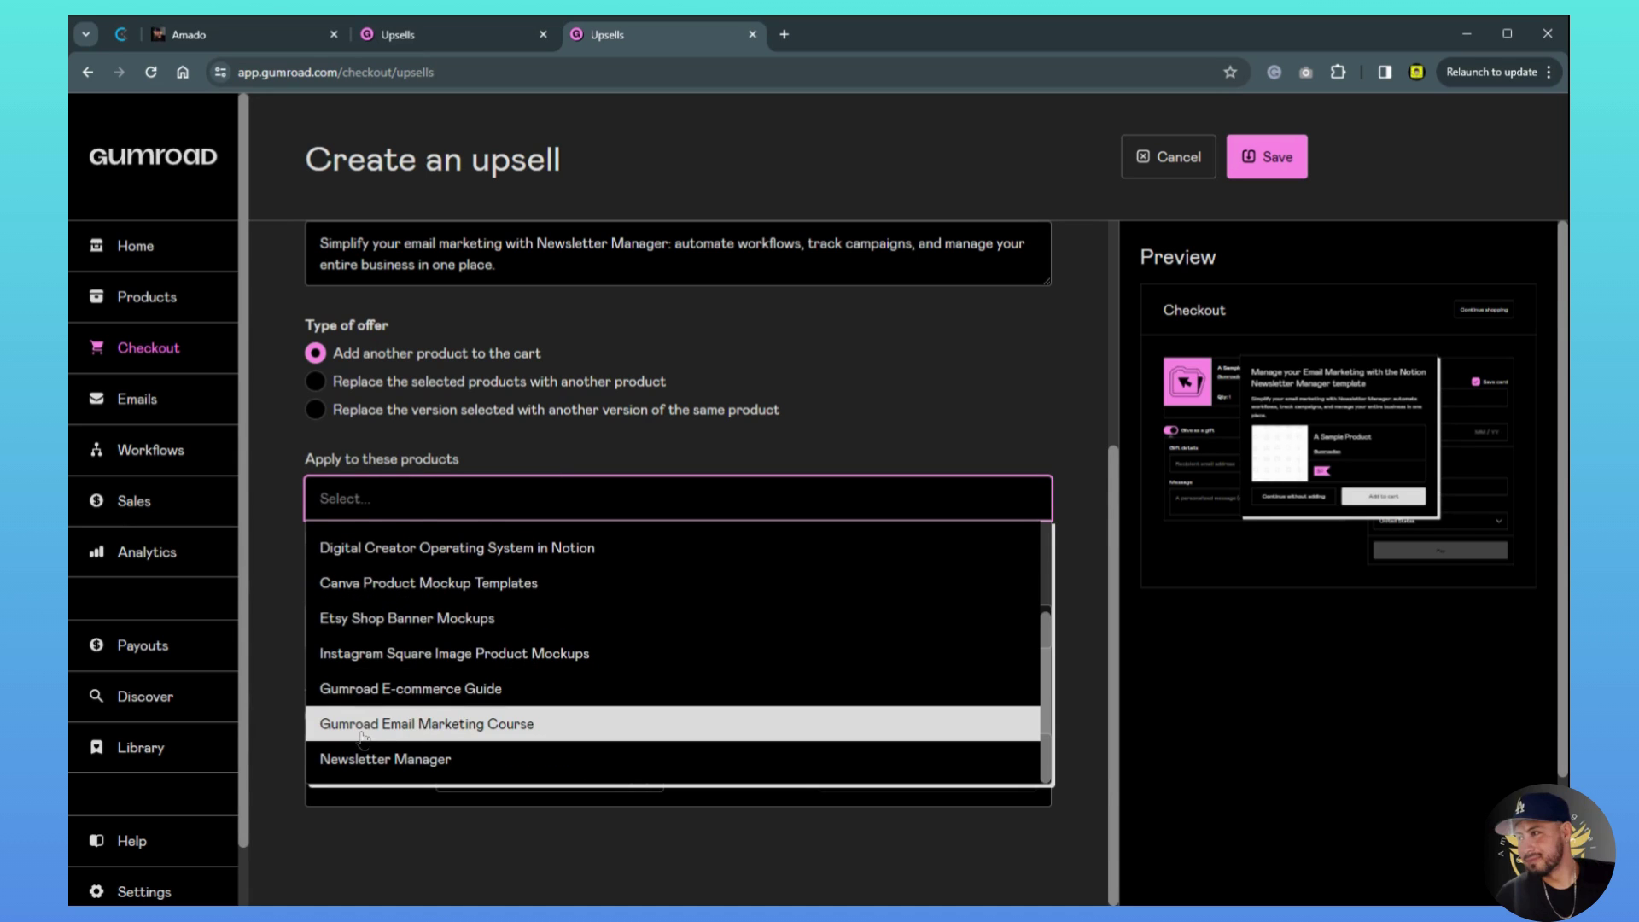
pyautogui.click(468, 725)
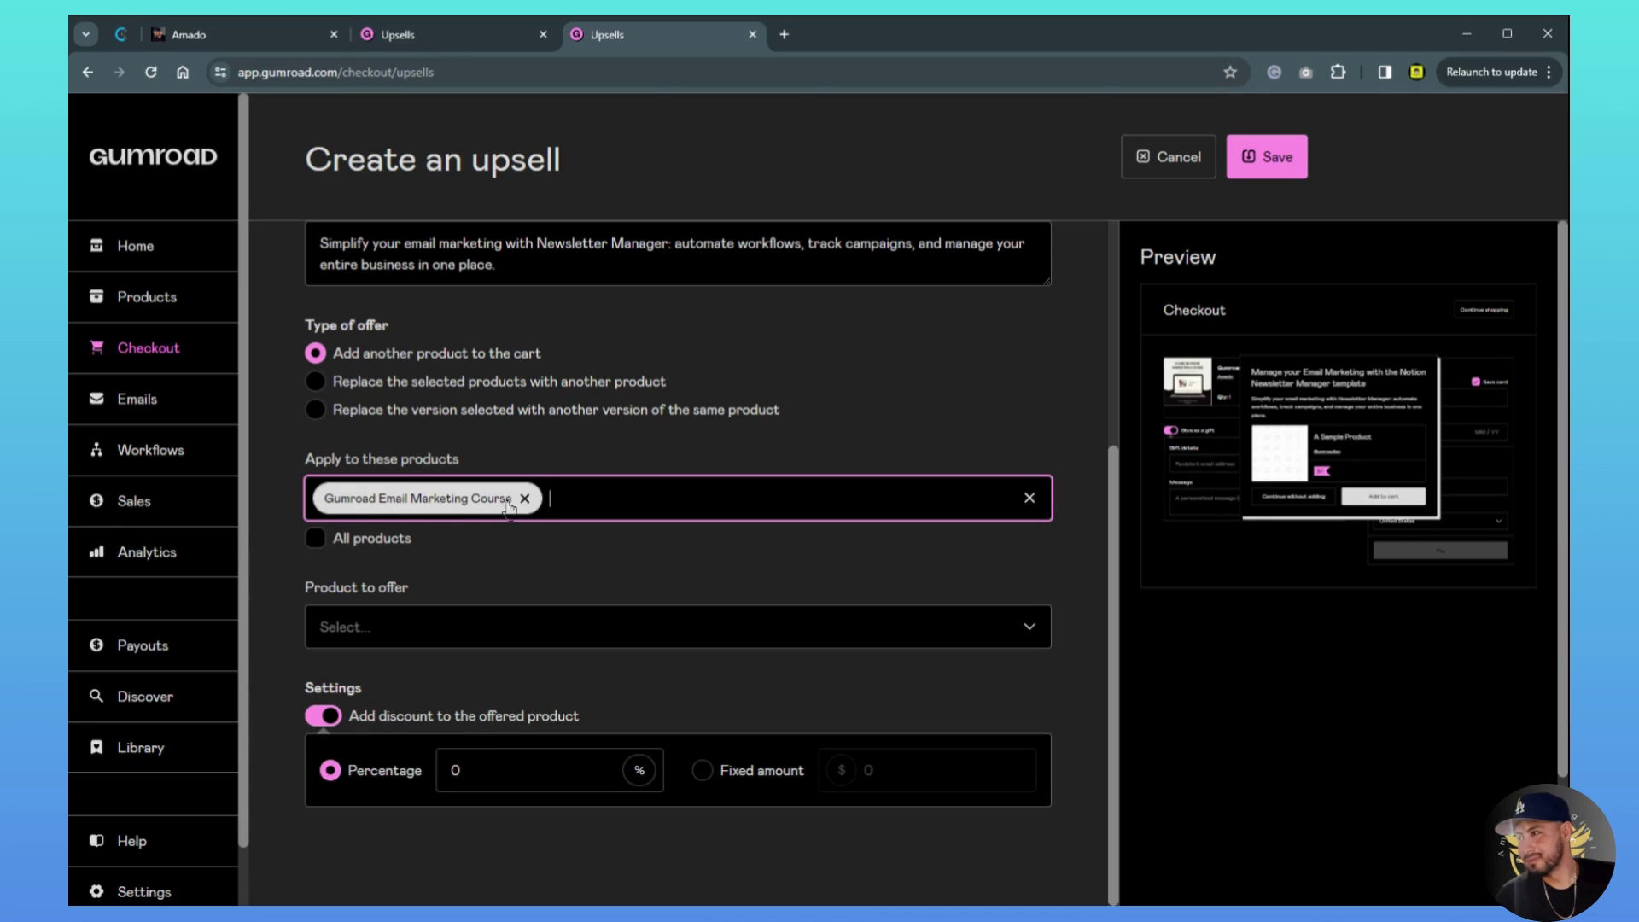
pyautogui.click(404, 633)
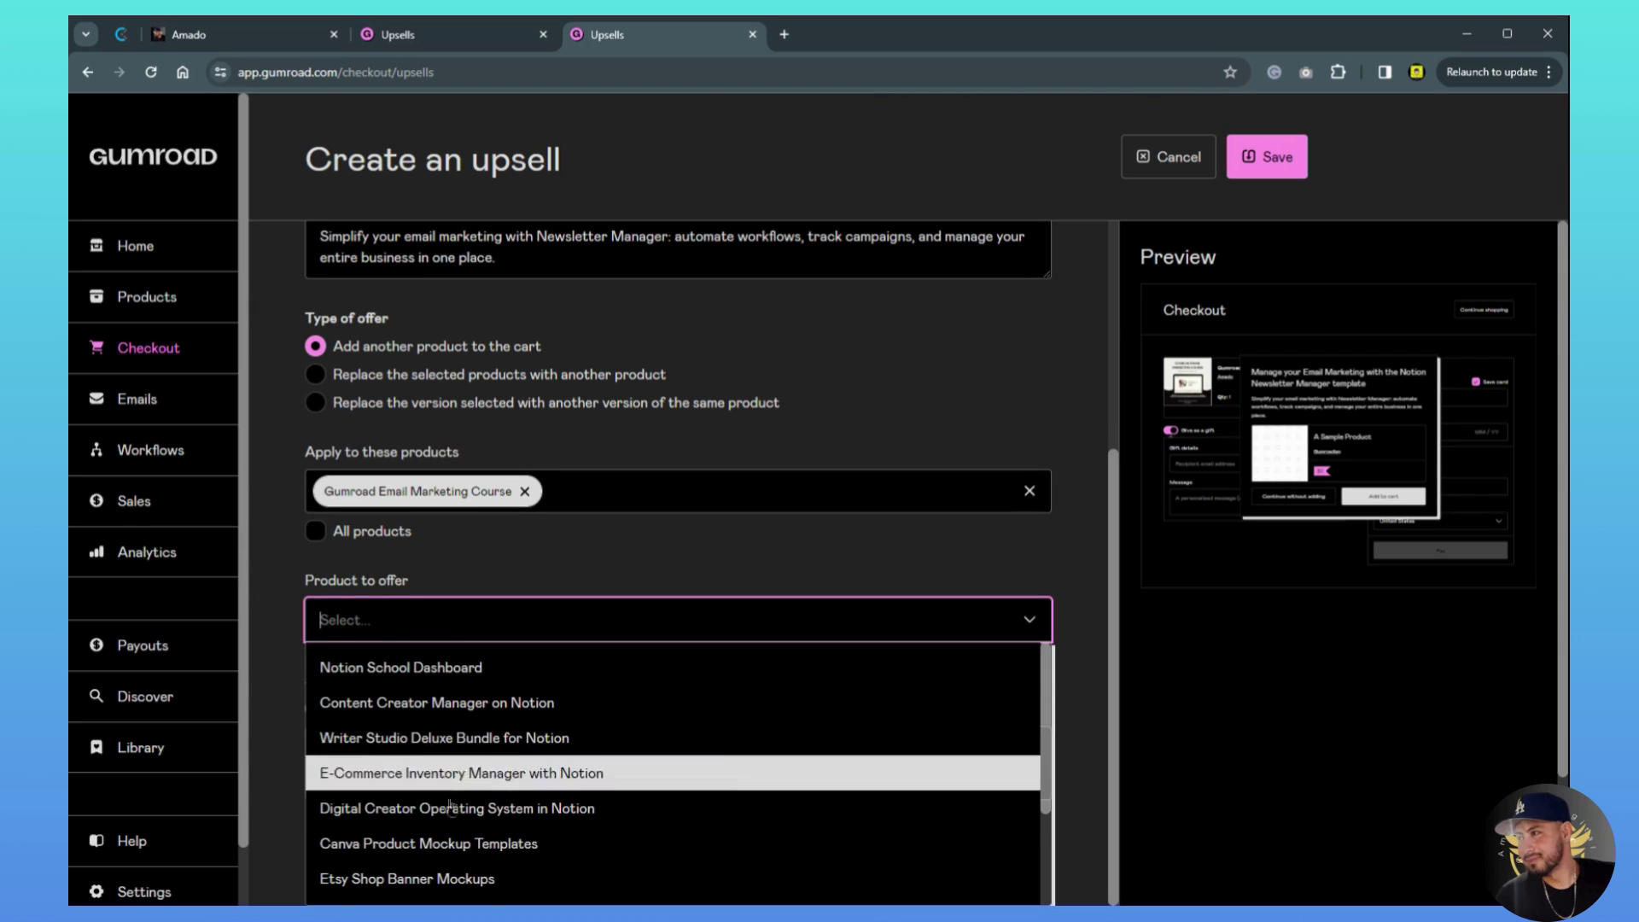
pyautogui.scroll(-1, 474, 819)
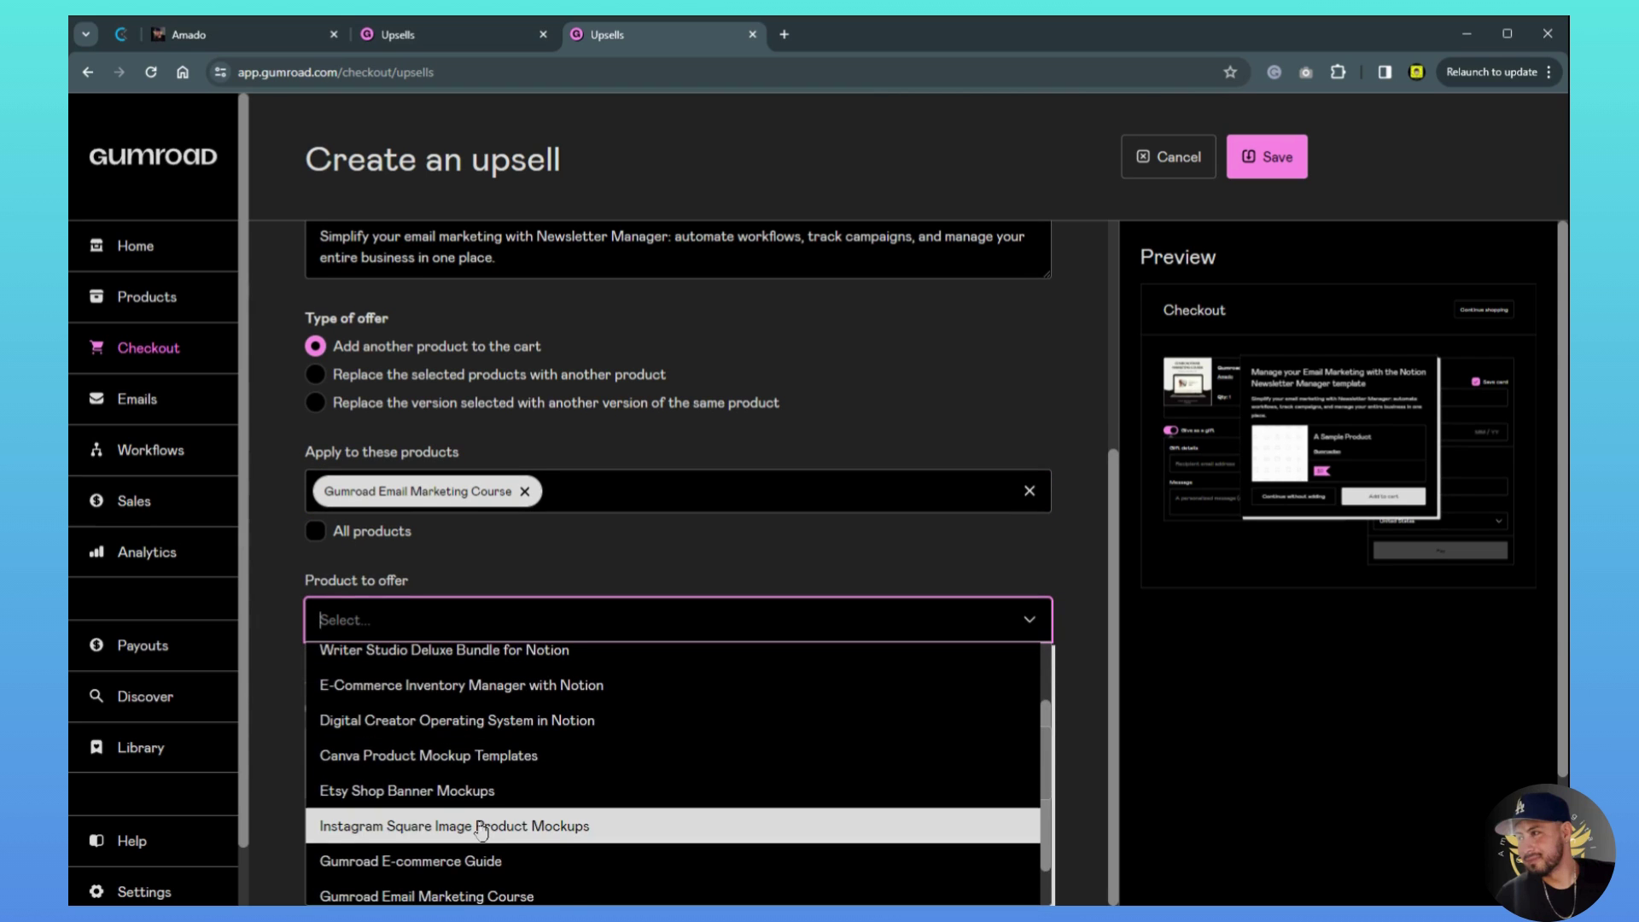
pyautogui.scroll(1, 481, 831)
pyautogui.scroll(-2, 480, 831)
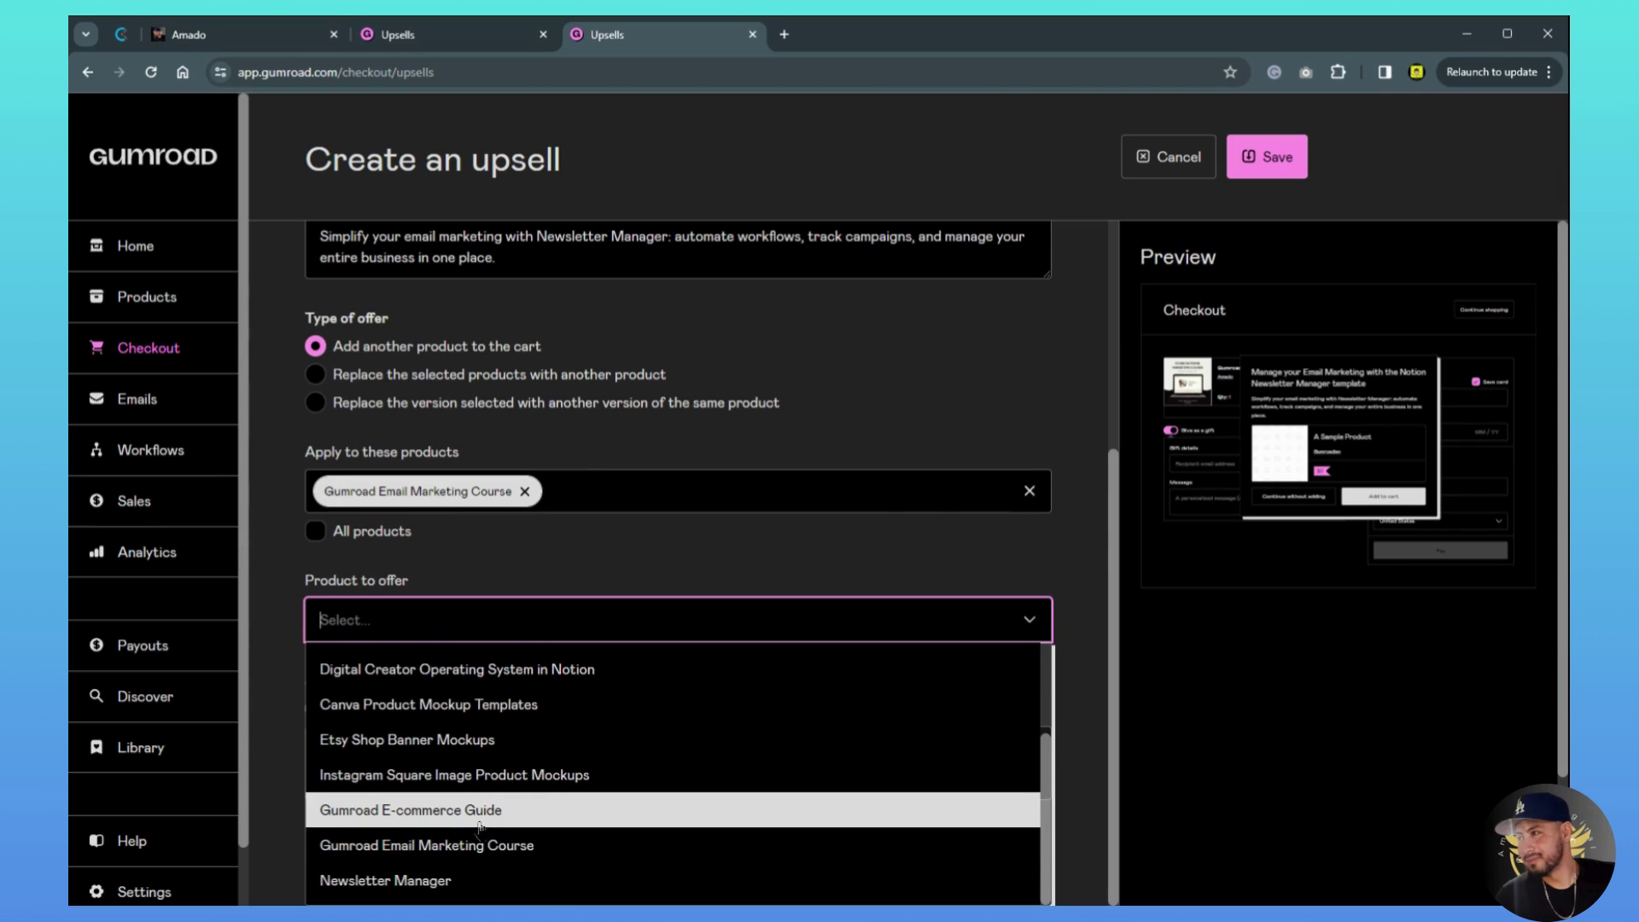
pyautogui.click(461, 882)
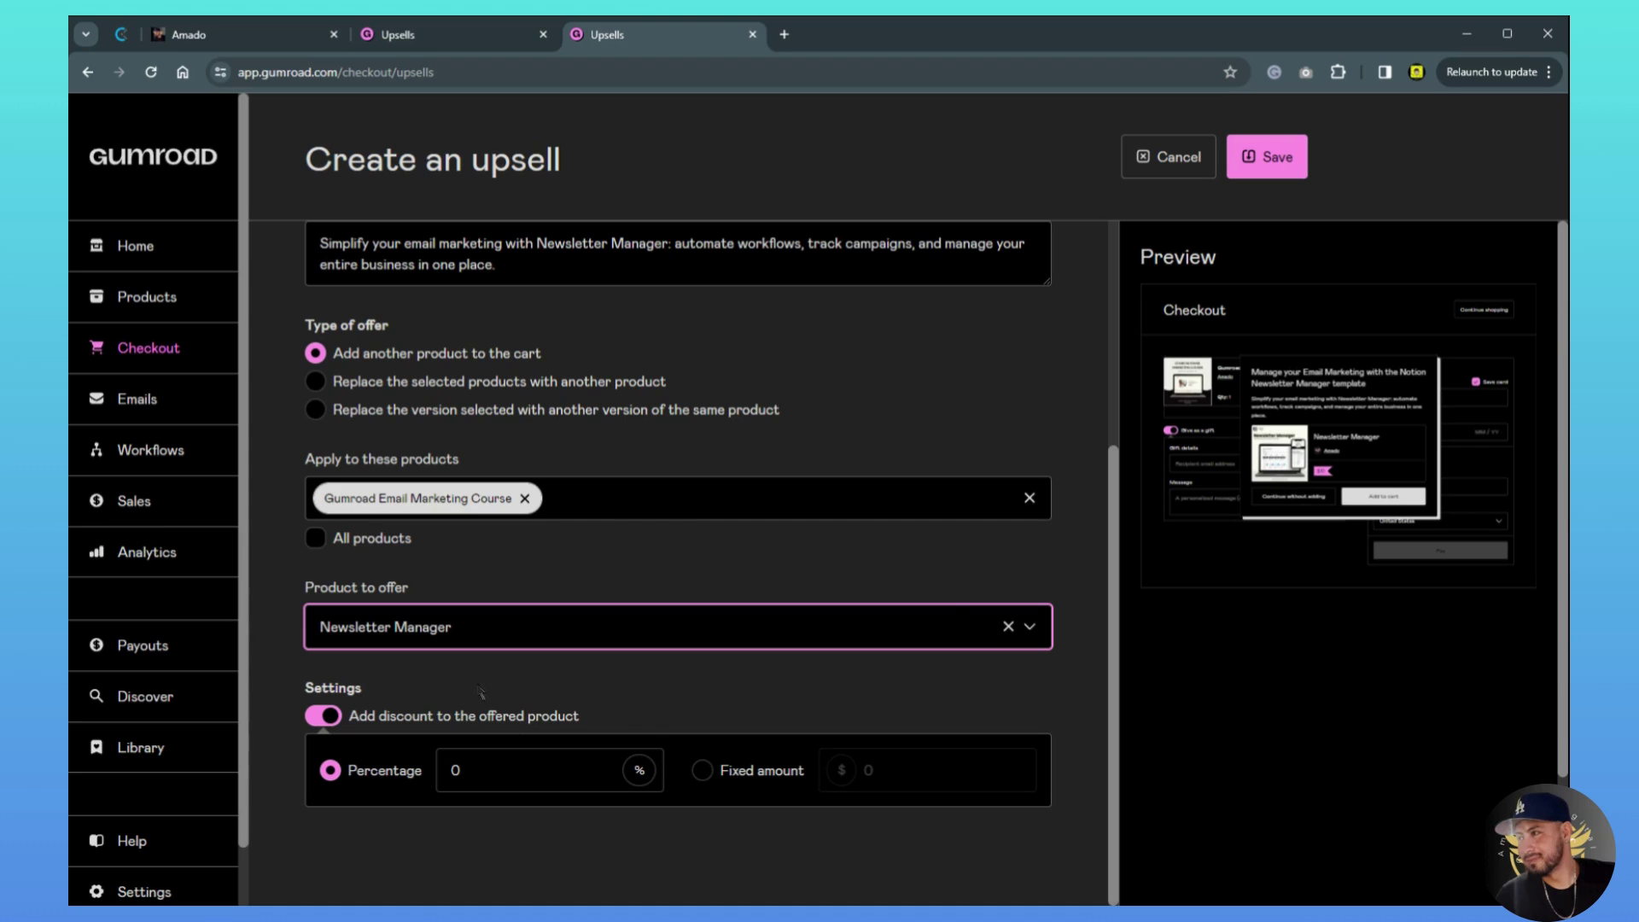
# Re-enable the offered-product discount and set it to a fixed dollar amount instead of a percentage.
pyautogui.click(340, 720)
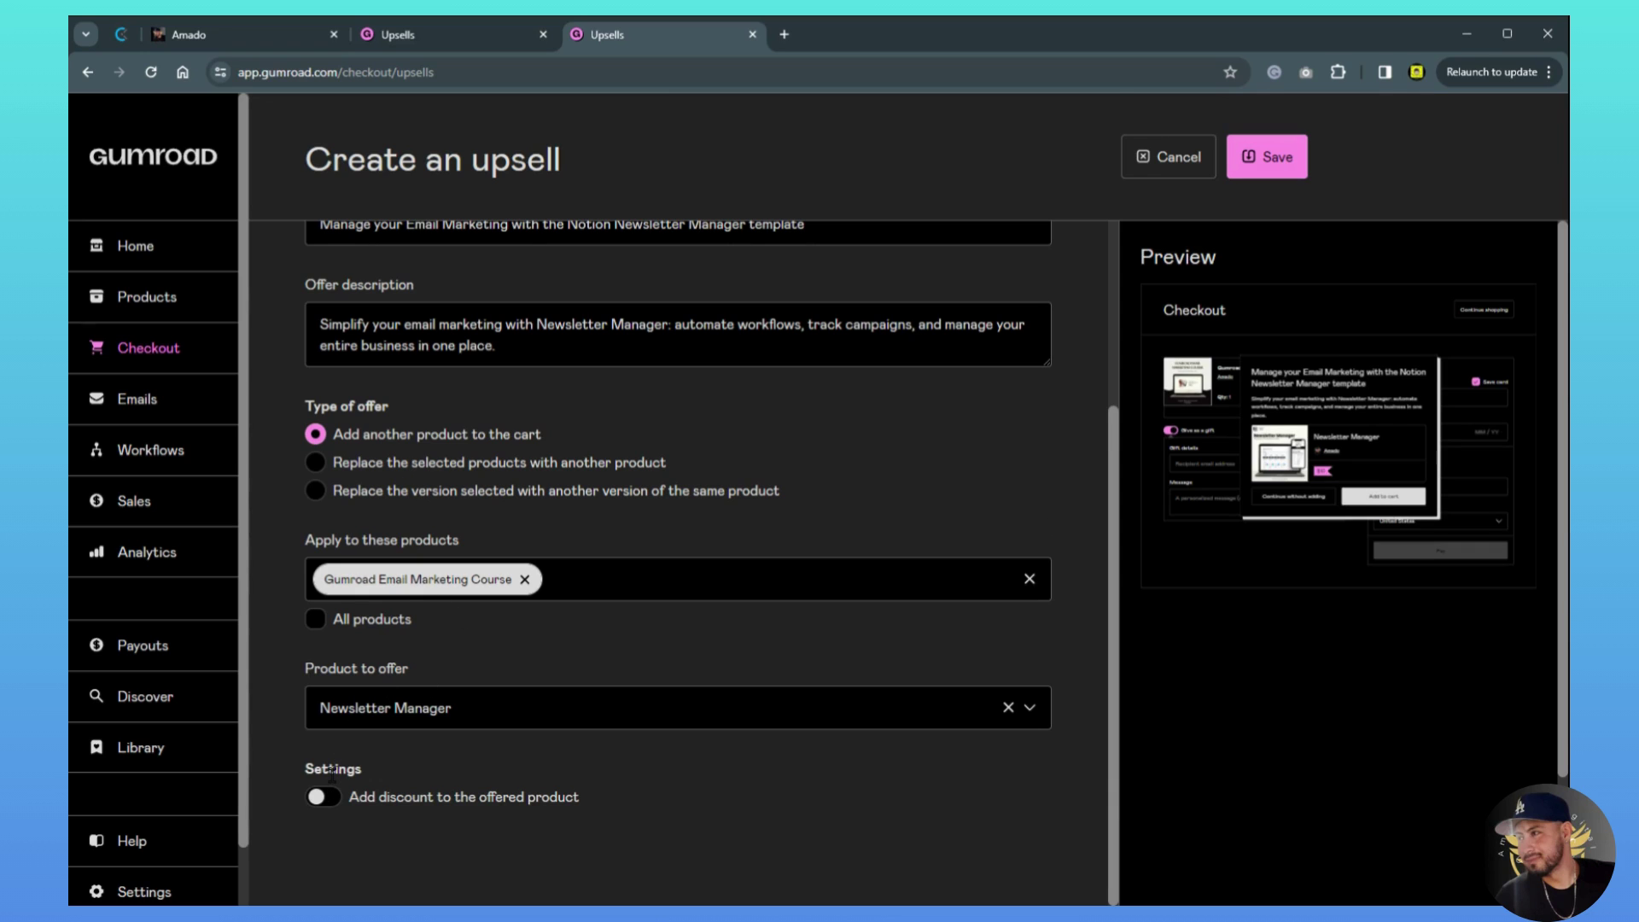
pyautogui.click(319, 796)
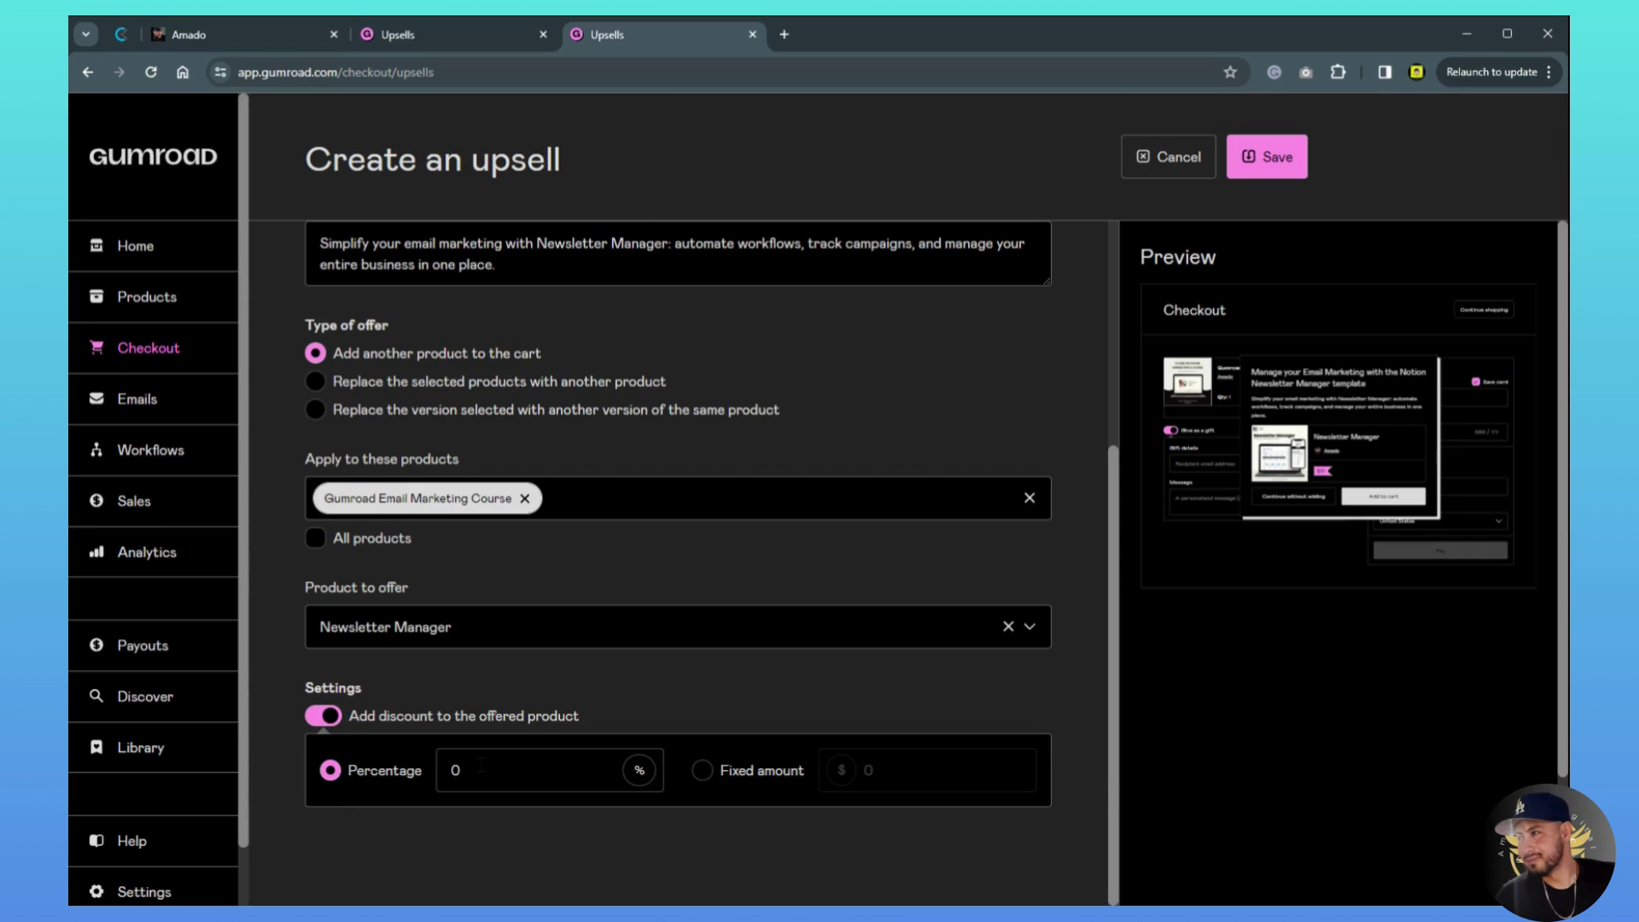
pyautogui.click(506, 771)
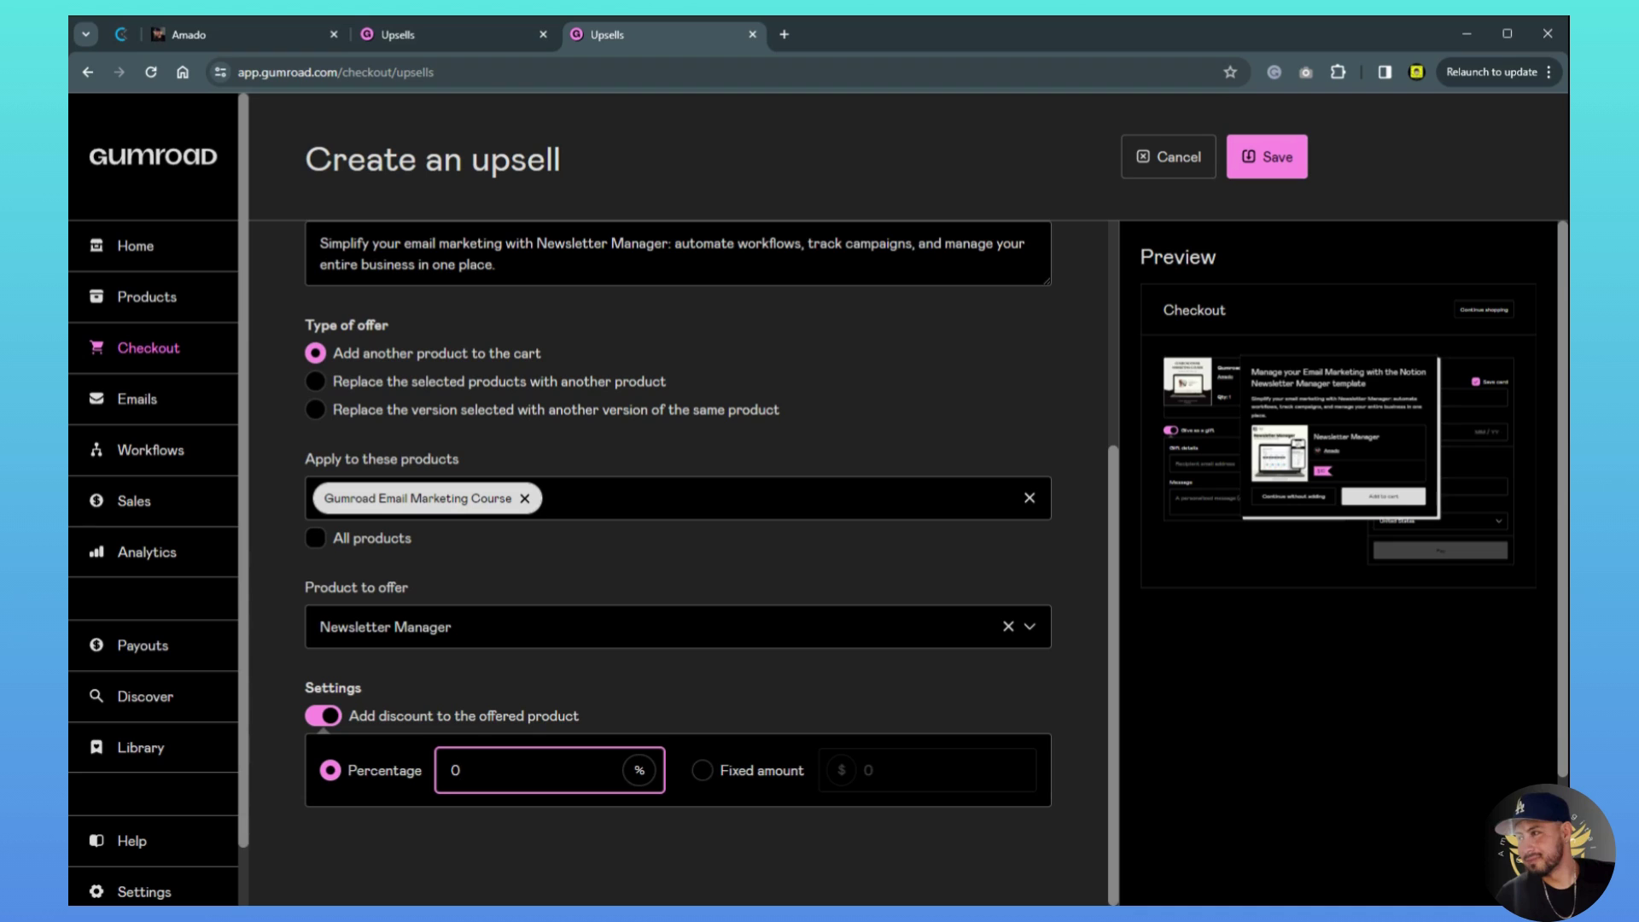
pyautogui.click(910, 774)
pyautogui.click(702, 774)
pyautogui.click(896, 771)
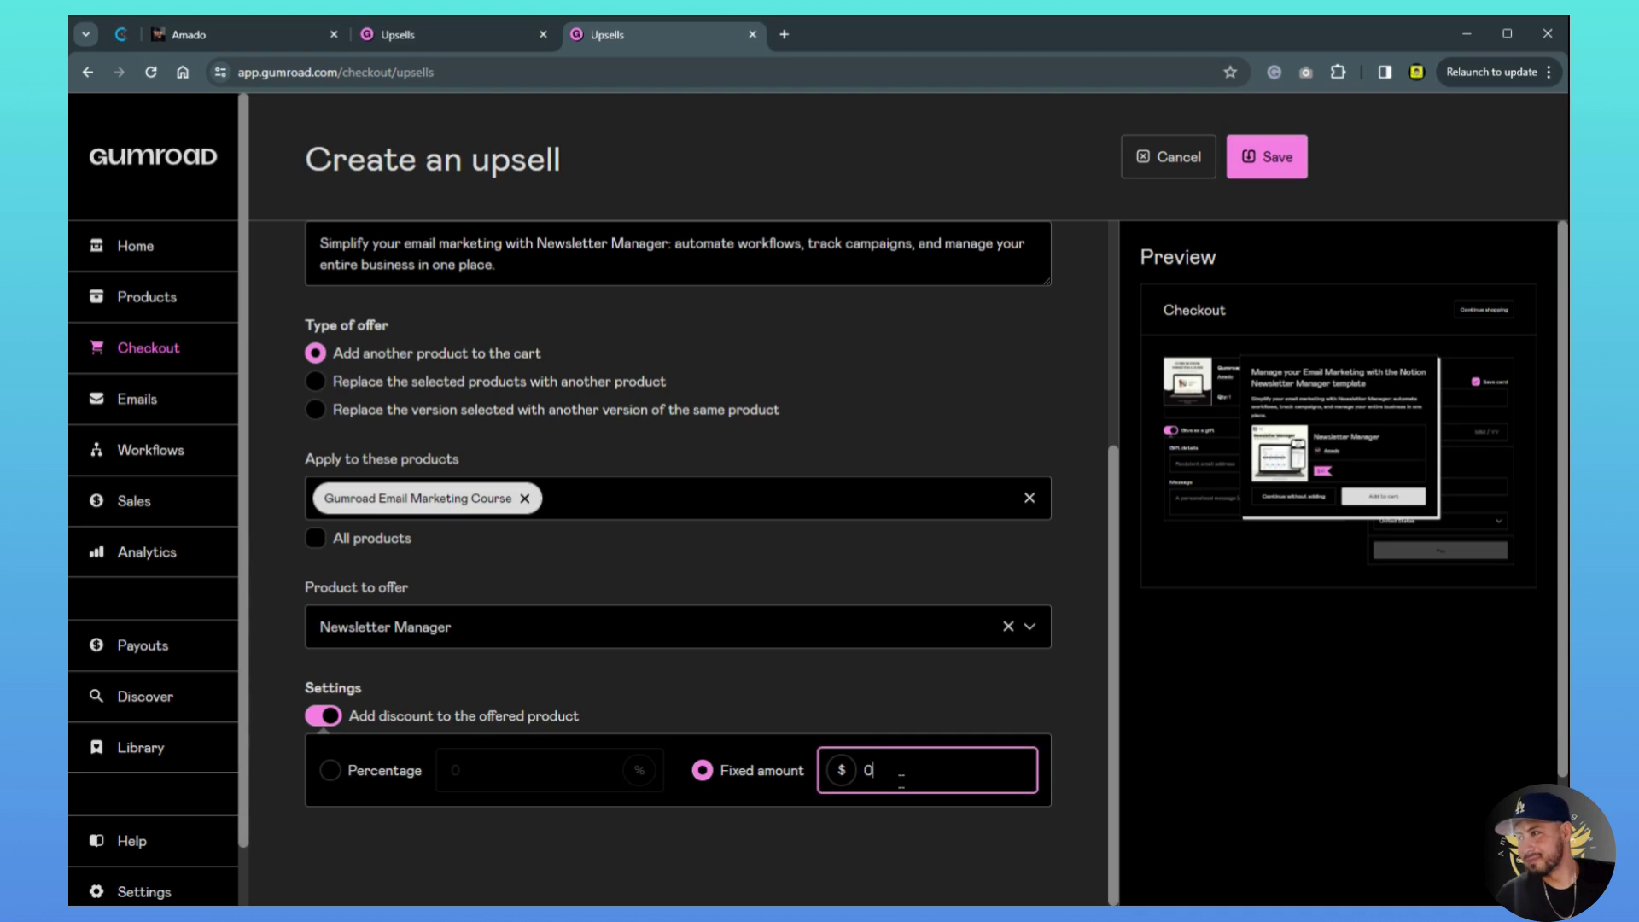
pyautogui.click(592, 779)
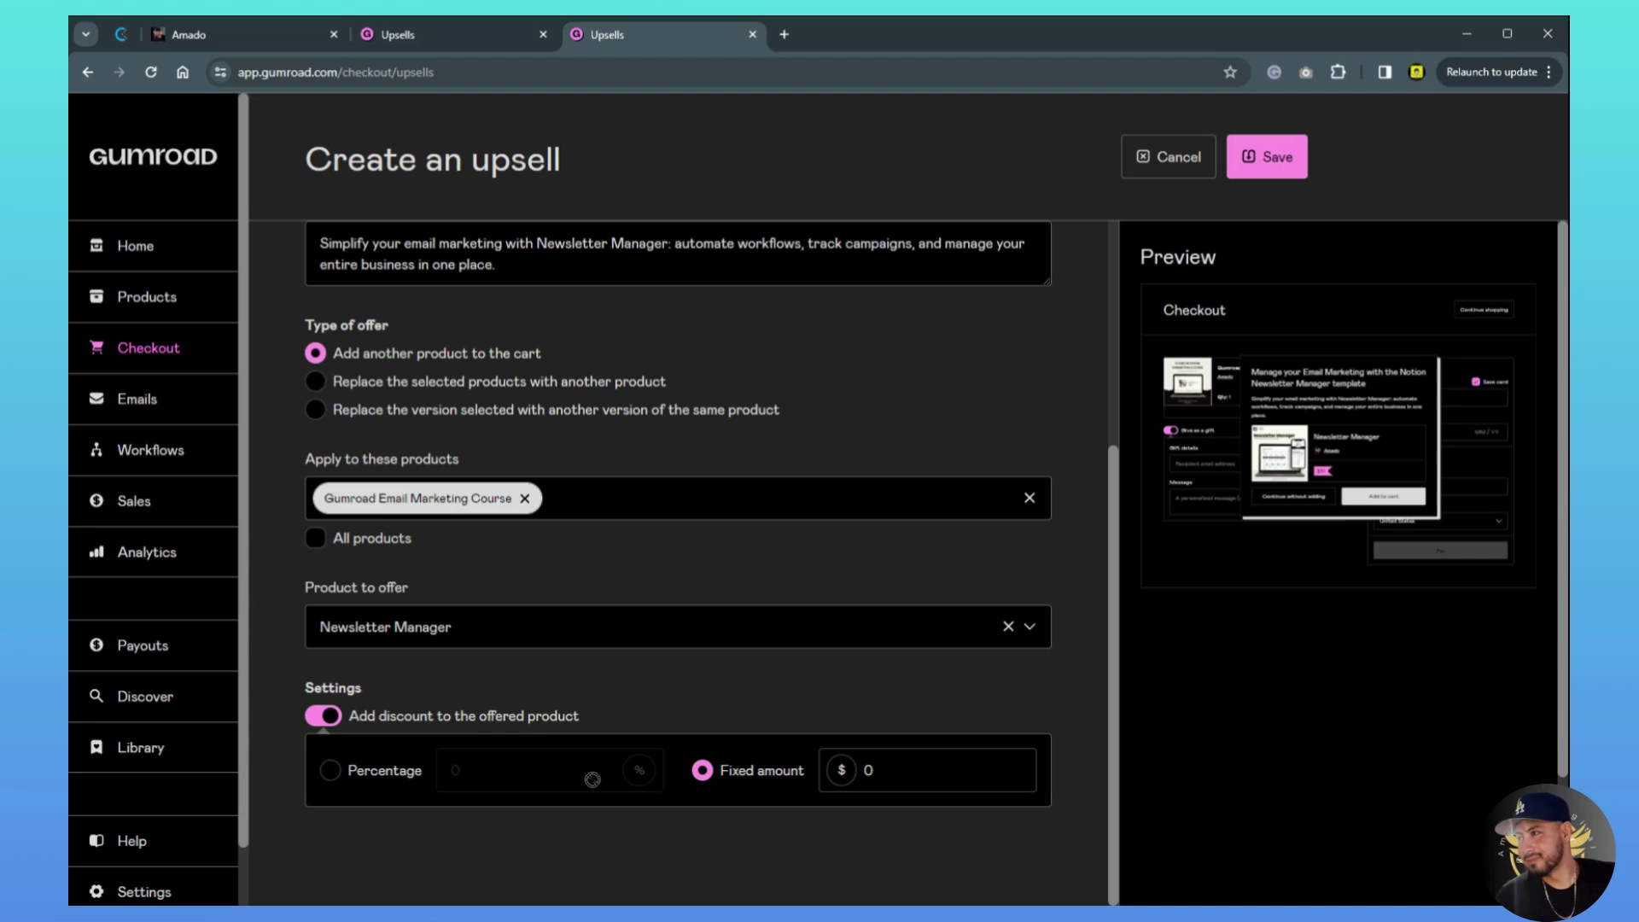
pyautogui.click(330, 769)
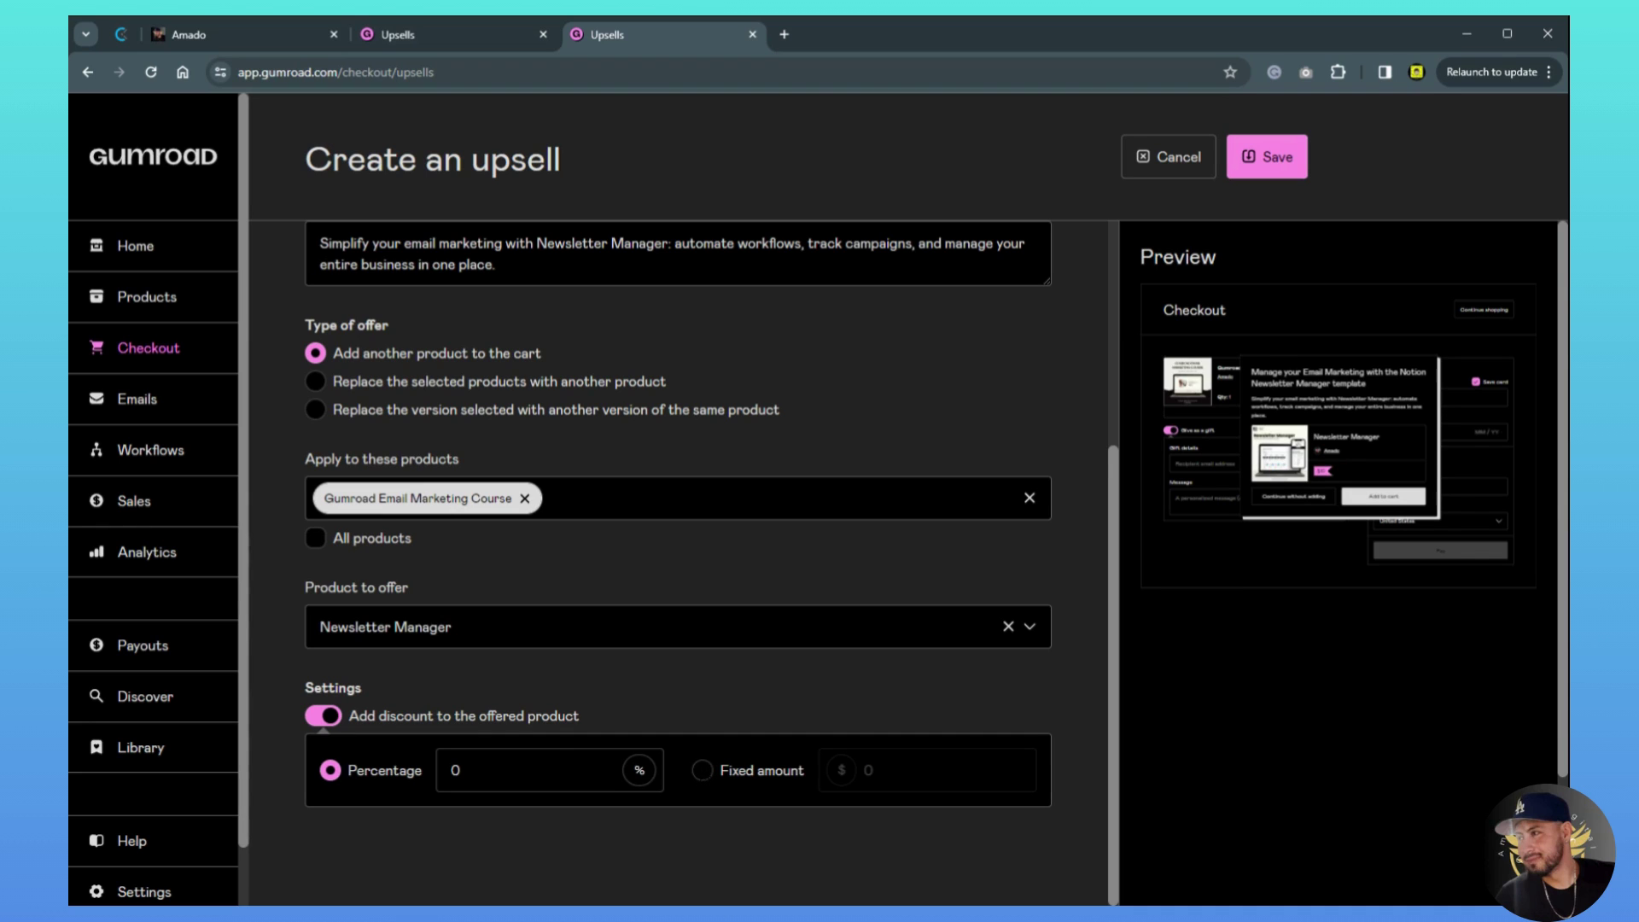
pyautogui.click(532, 770)
pyautogui.click(703, 770)
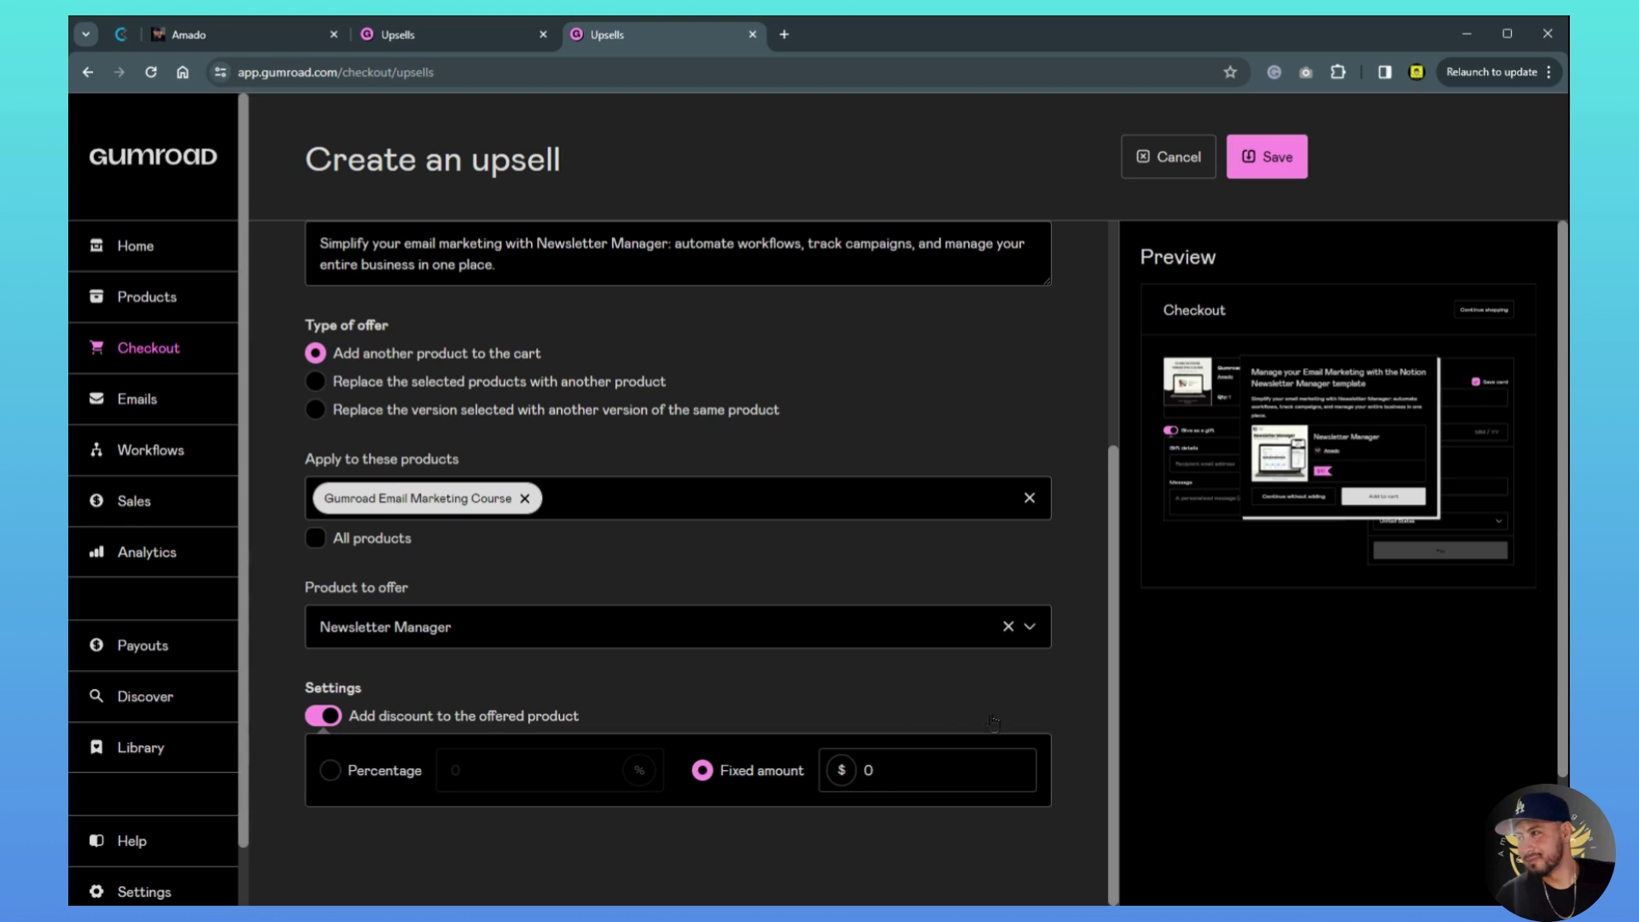
pyautogui.scroll(1, 948, 647)
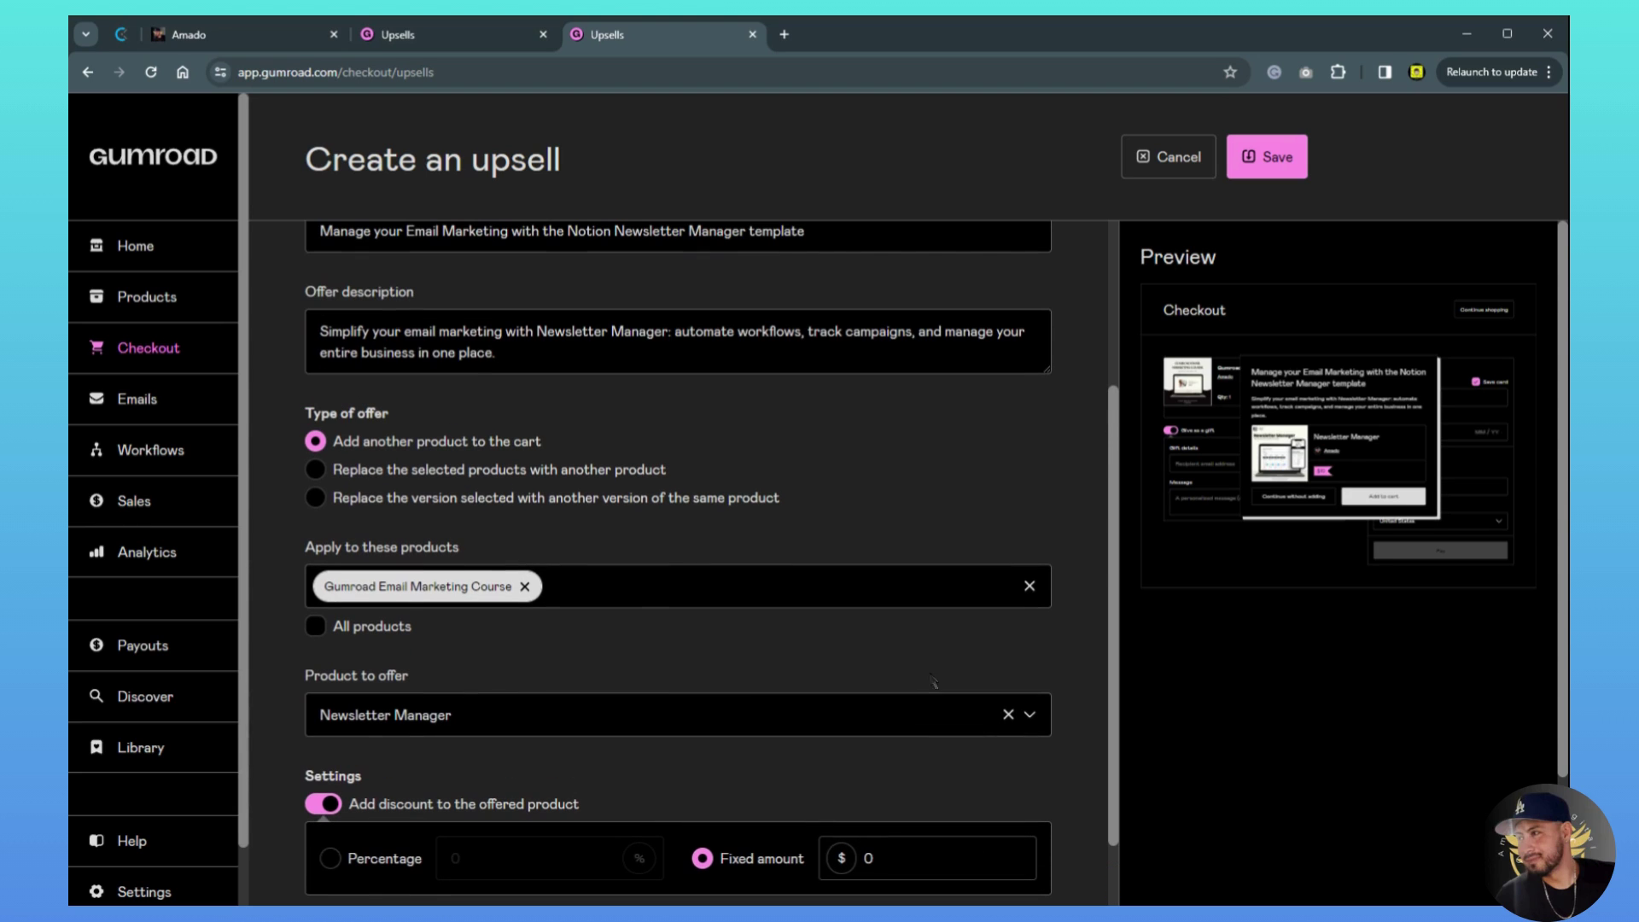